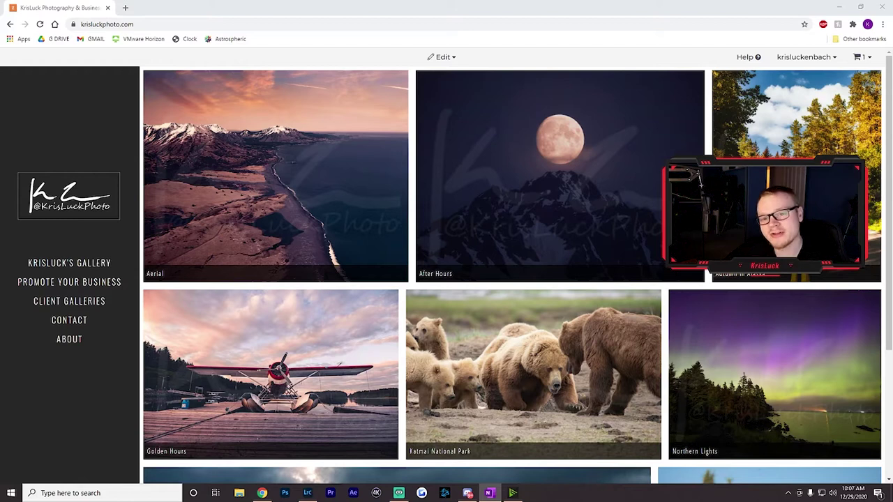
Switch to Lightroom Classic's Develop module showing the snowy forest road night photo
left_click(307, 492)
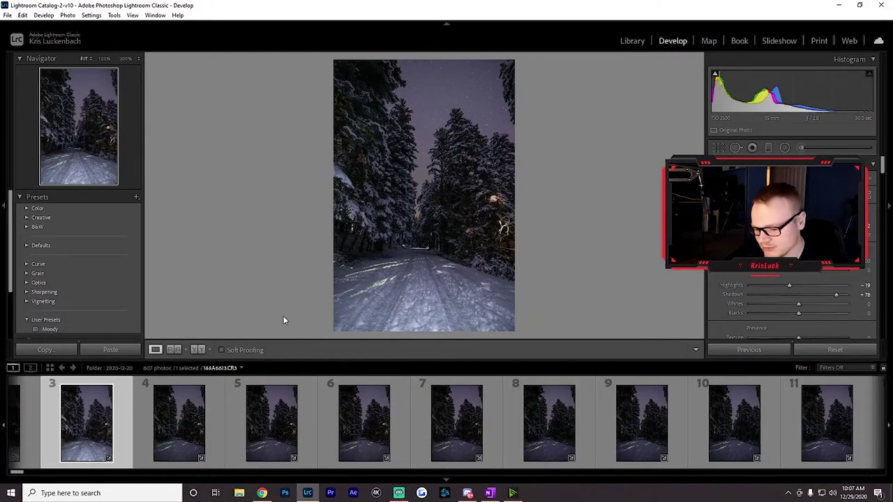
Compare the edited snowy road photo against its unedited original with Before/After
scroll(239, 419, "up", 2)
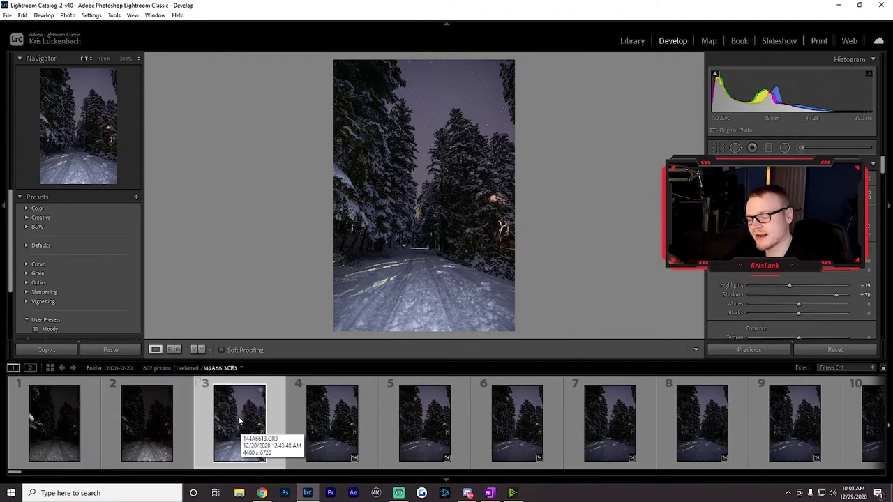
key("backslash")
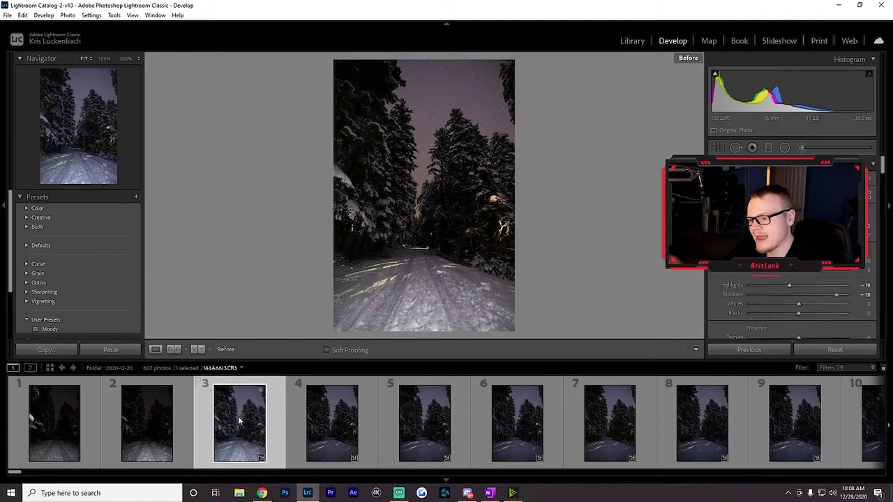
key("backslash")
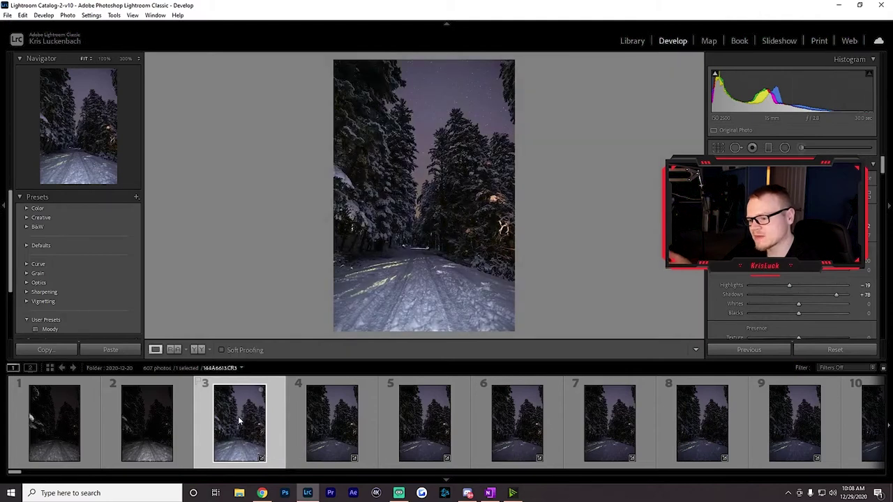
Select frames 3 through 92 (90 photos) in the filmstrip, making frame 91 active
mouse_move(16, 474)
left_mouse_down()
mouse_move(308, 490)
mouse_move(140, 481)
left_mouse_up()
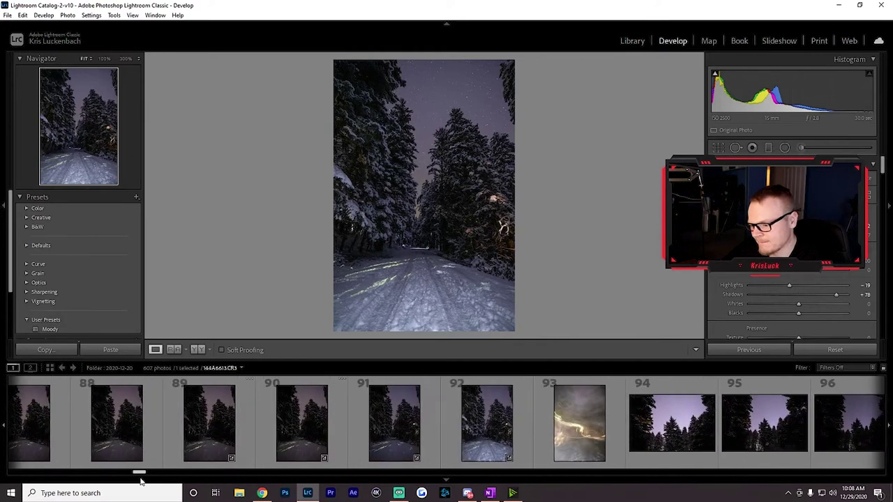
left_click(457, 441)
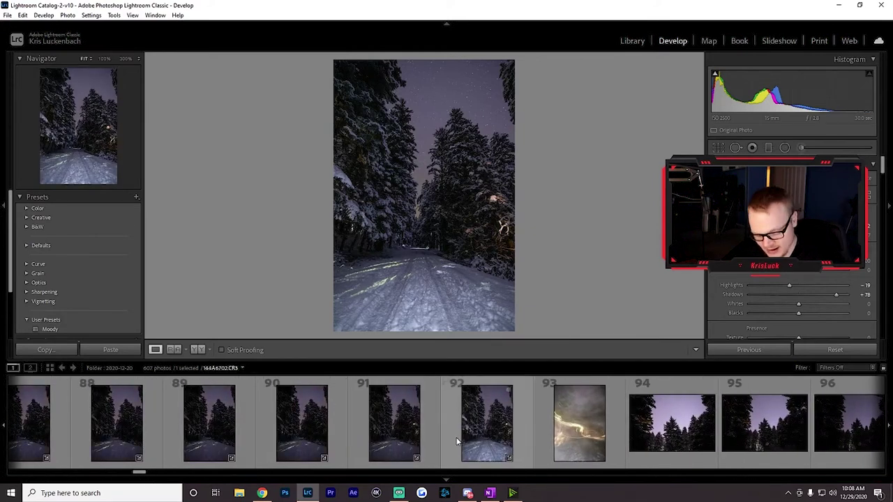
left_click(467, 431, "shift")
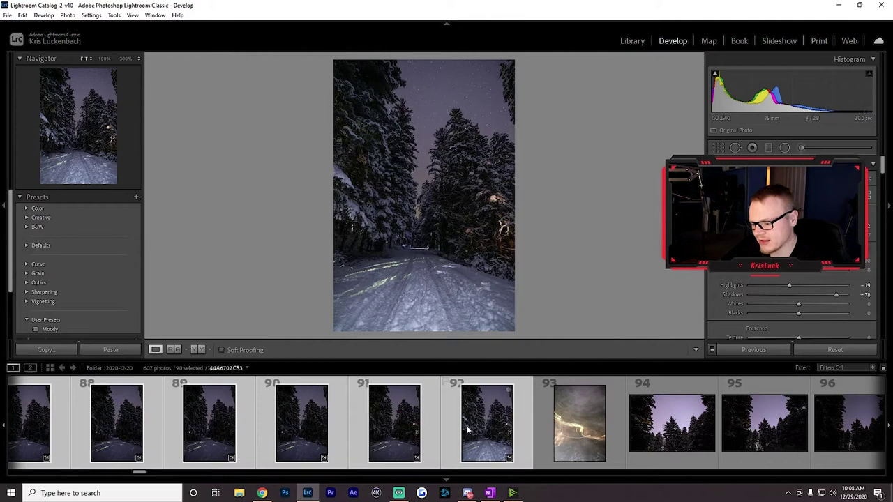
left_click(400, 413)
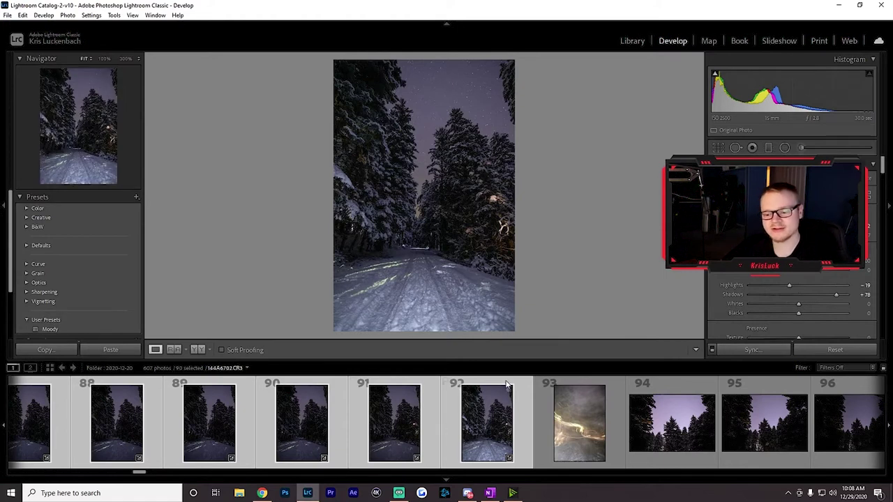
right_click(482, 451)
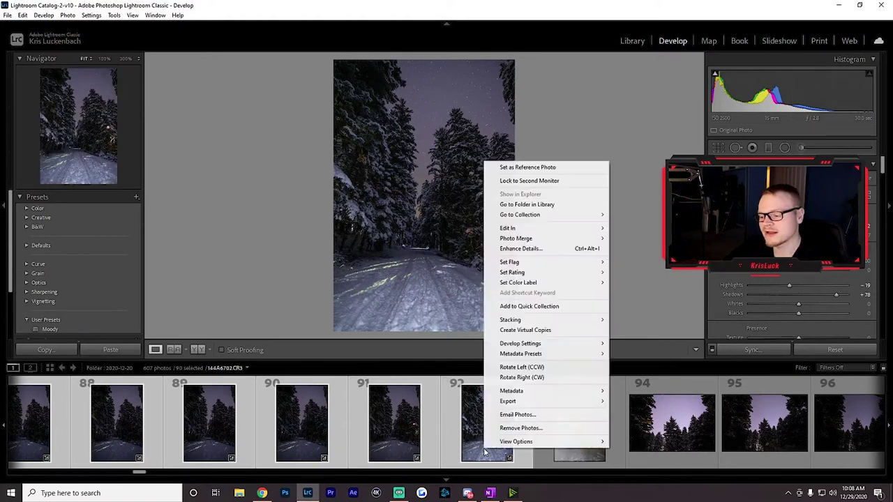
mouse_move(508, 401)
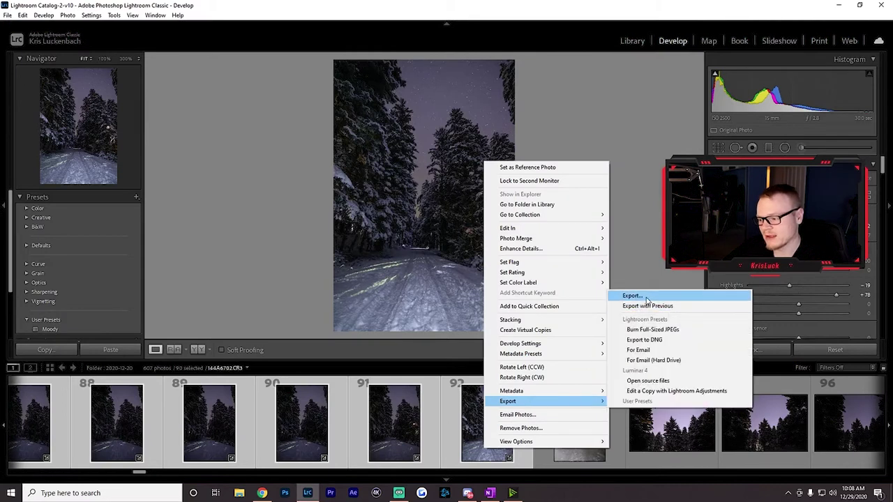
left_click(646, 296)
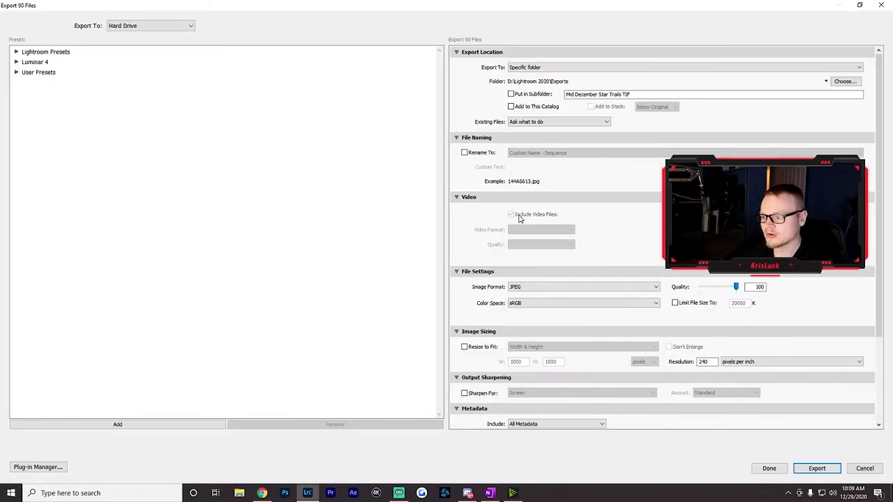
left_click(576, 288)
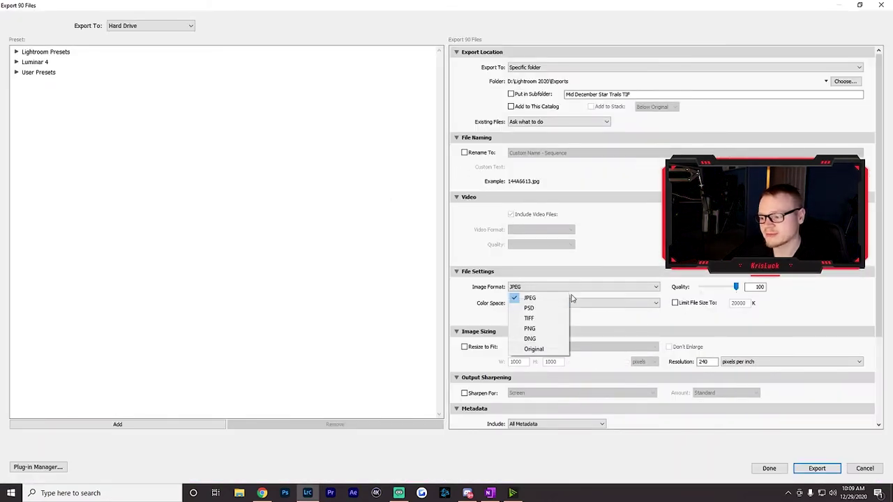
left_click(548, 315)
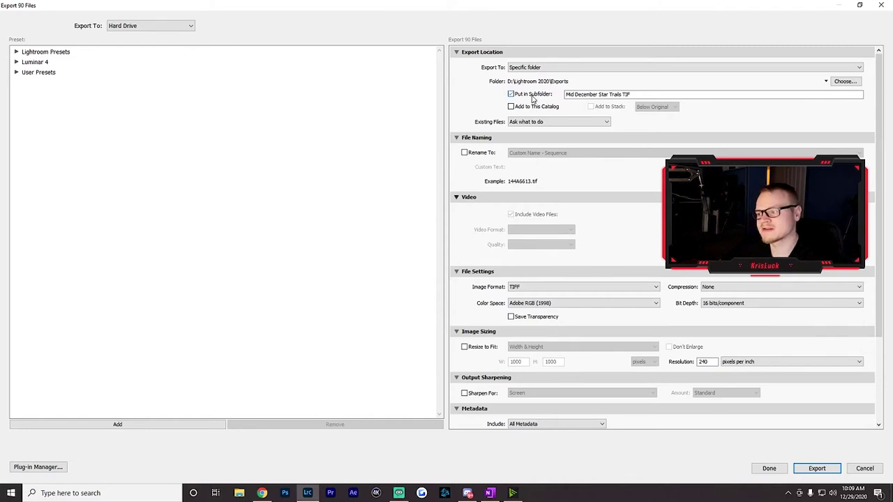
left_click(659, 96)
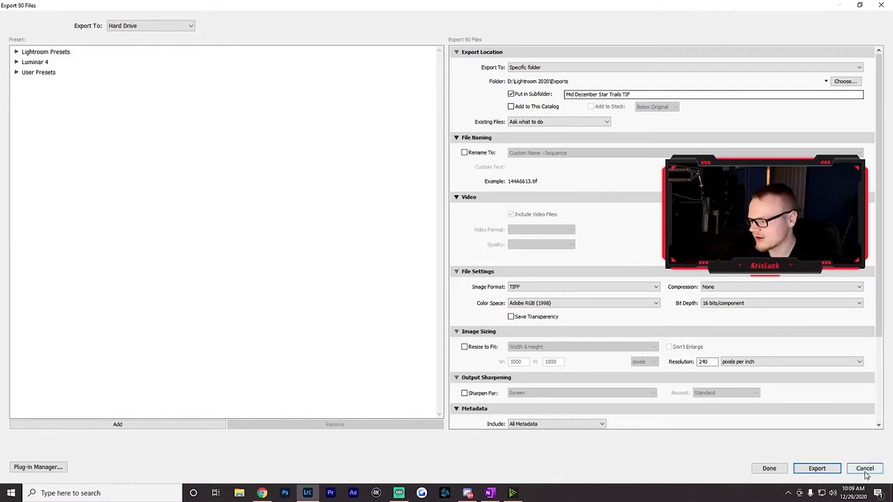
left_click(865, 469)
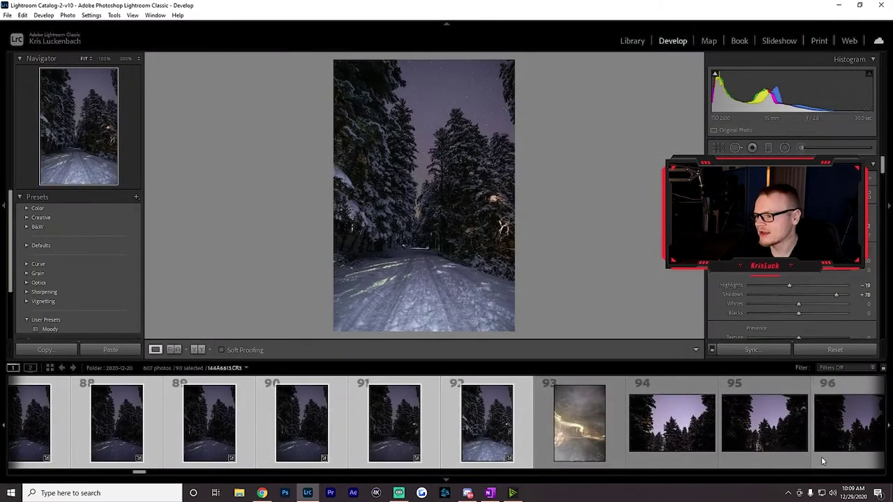
Review the Mid December Star Trails TIF export folder, then close Explorer and quit Lightroom
left_click(239, 494)
double_click(227, 168)
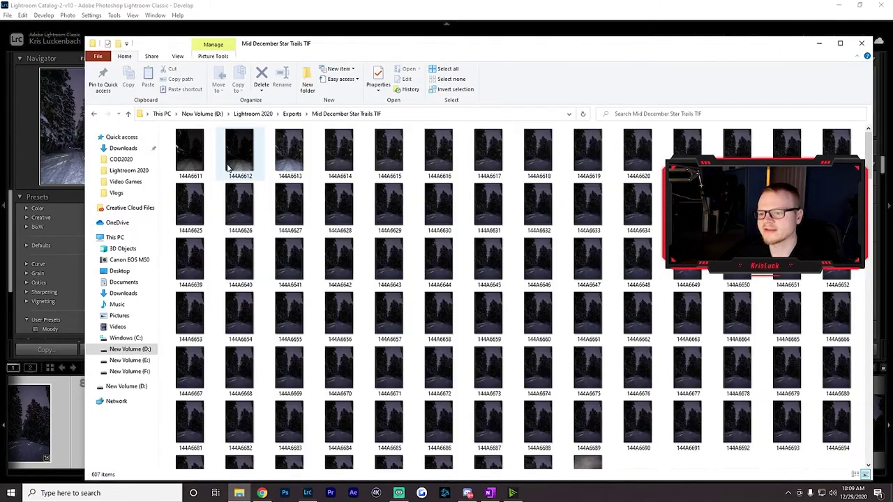
left_click(298, 168)
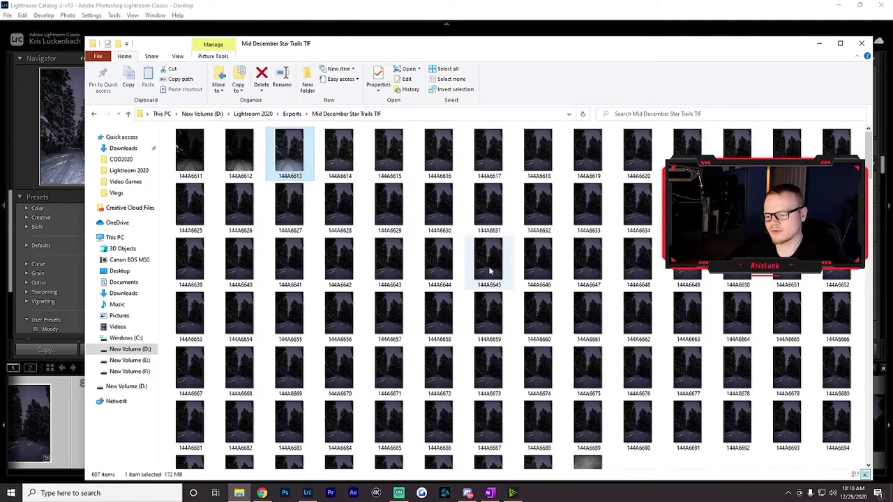
scroll(492, 274, "down", 5)
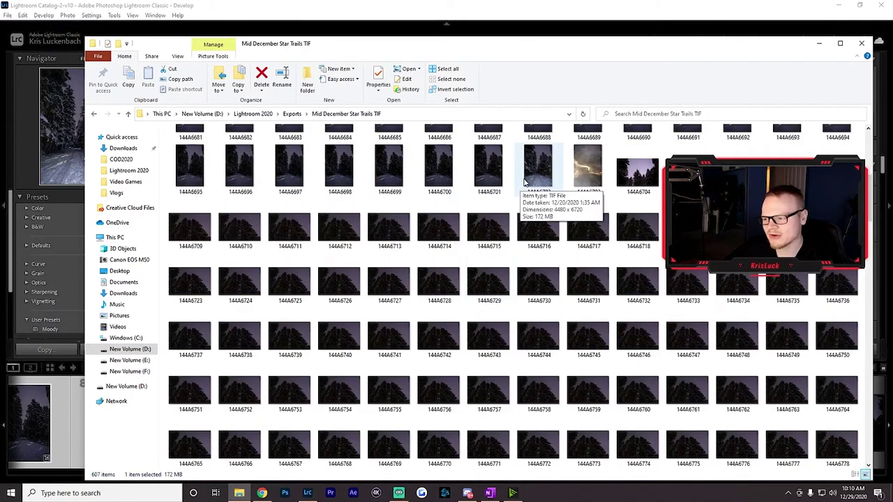
left_click(861, 44)
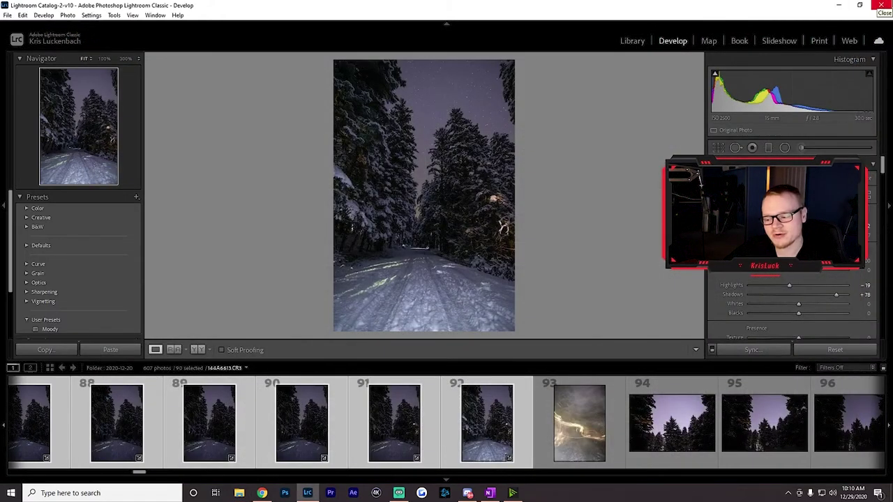
left_click(881, 5)
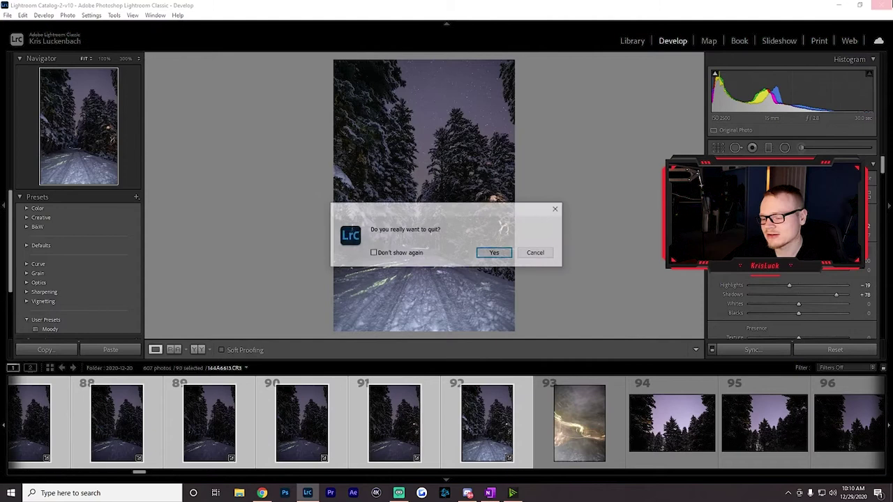
left_click(496, 254)
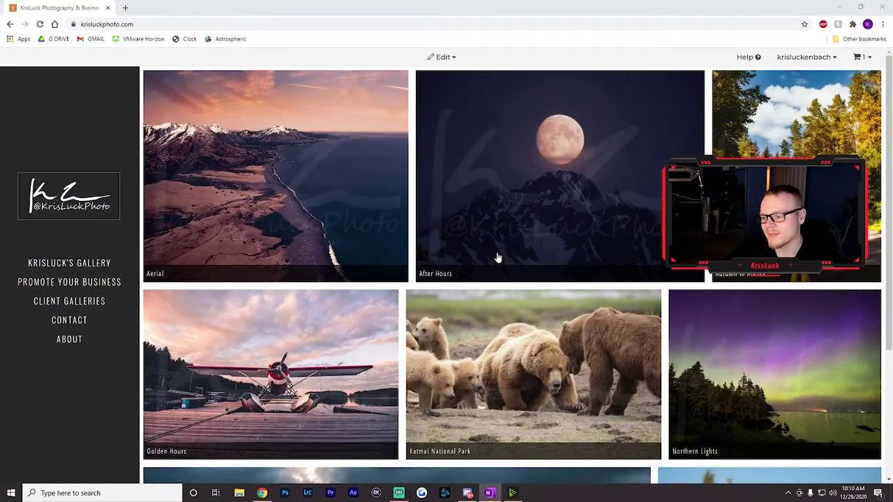
Load frames 144A6613 through 144A6701 into StarStaX as input images
left_click(841, 7)
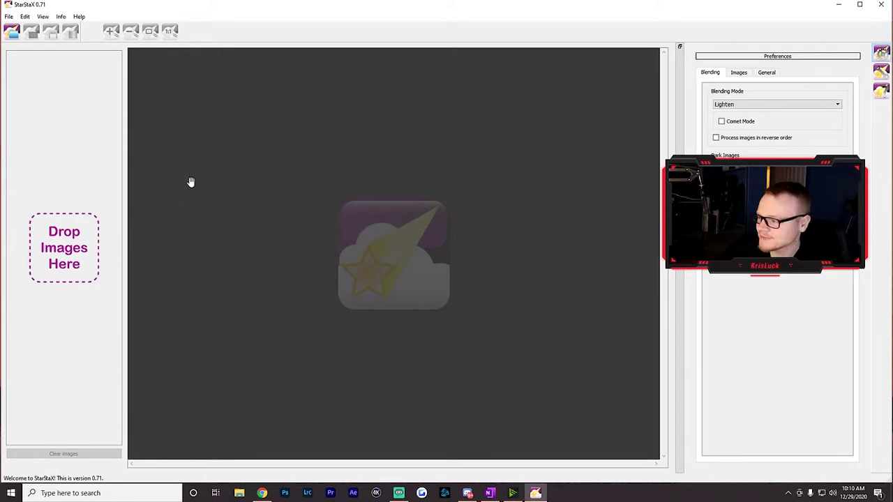
left_click(12, 35)
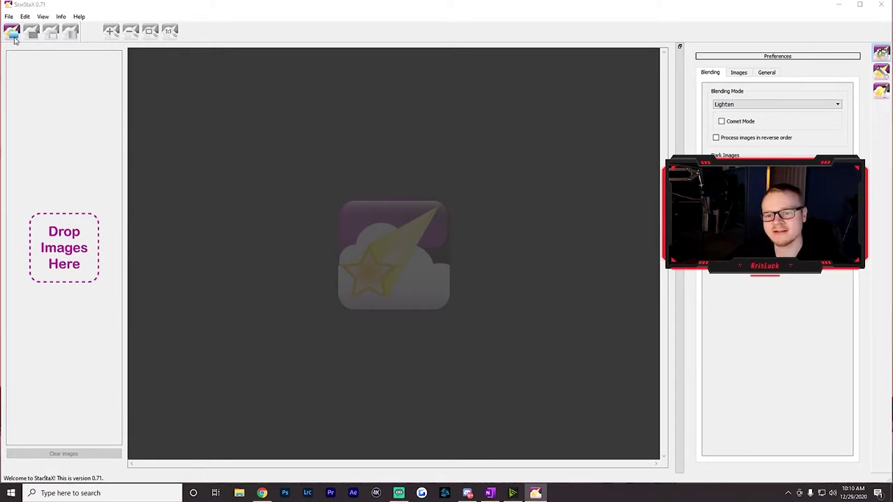
left_click(198, 100)
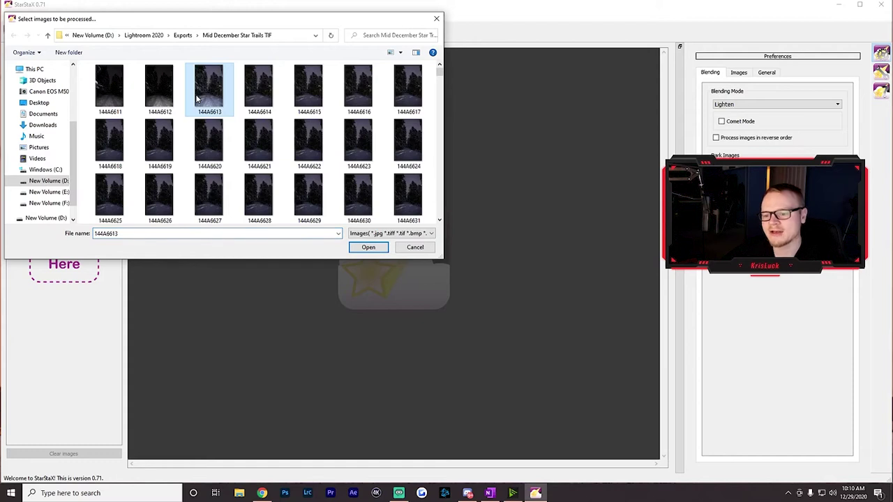
scroll(209, 125, "down", 5)
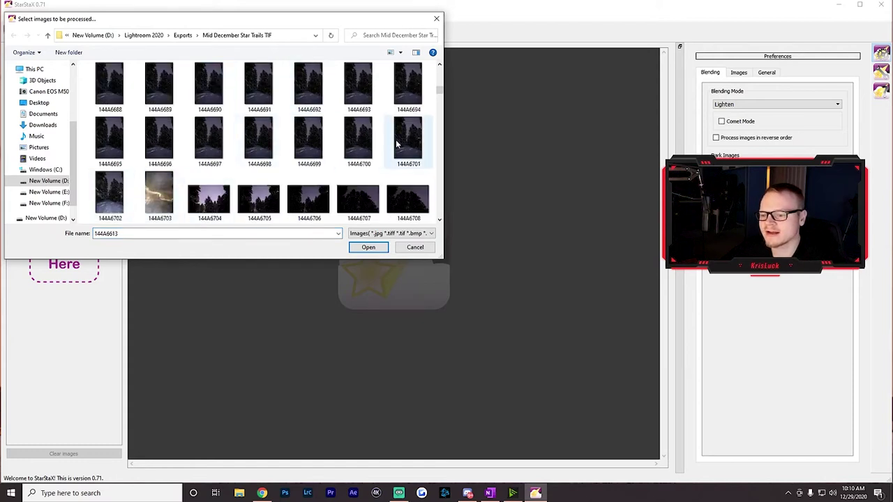
left_click(396, 144, "shift")
left_click(368, 247)
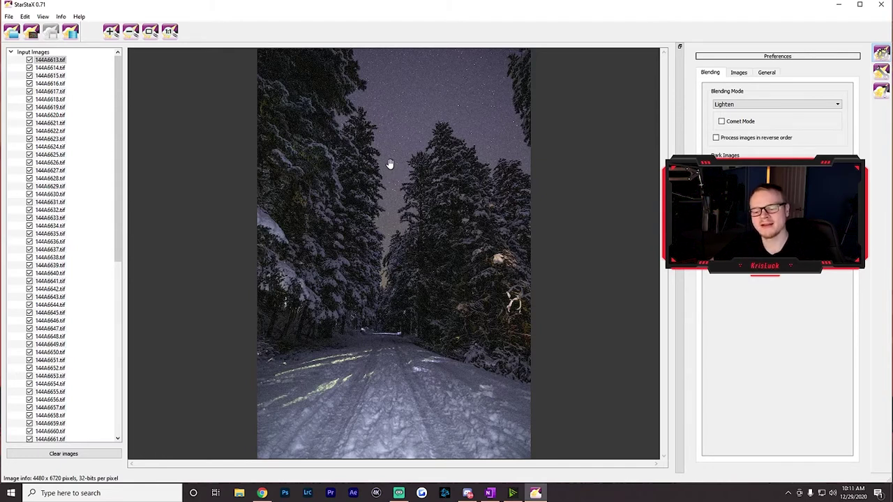
Run StarStaX processing in Lighten mode to blend the frames into circular star trails
left_click(70, 33)
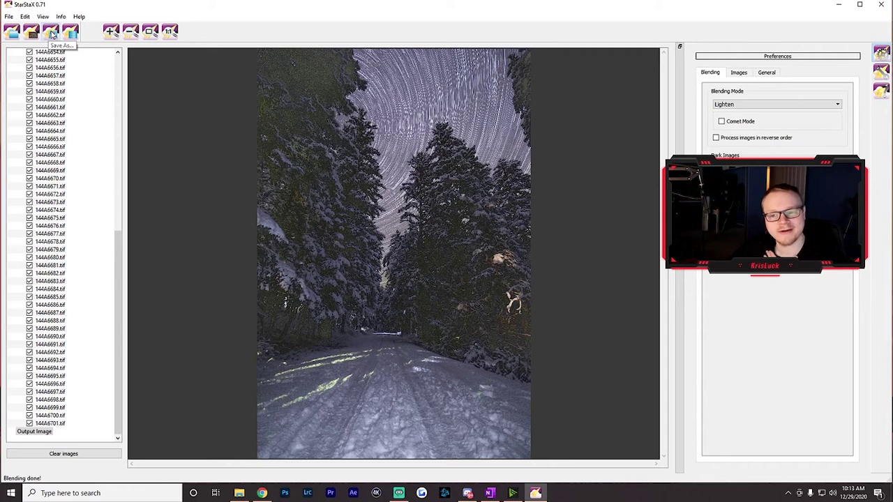
Save the composite as 'Abercrombie Trails tutorial' JPEG in D:\Lightroom 2020
left_click(51, 33)
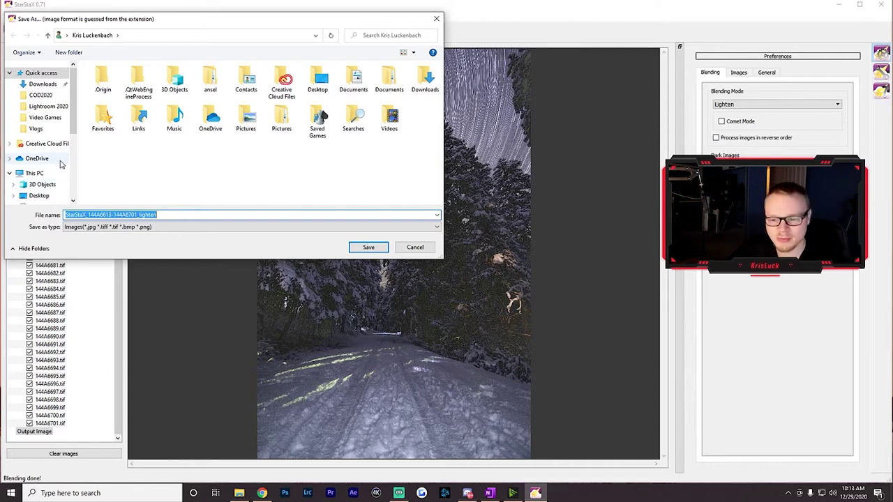
scroll(63, 166, "down", 1)
scroll(61, 167, "down", 1)
scroll(60, 193, "down", 1)
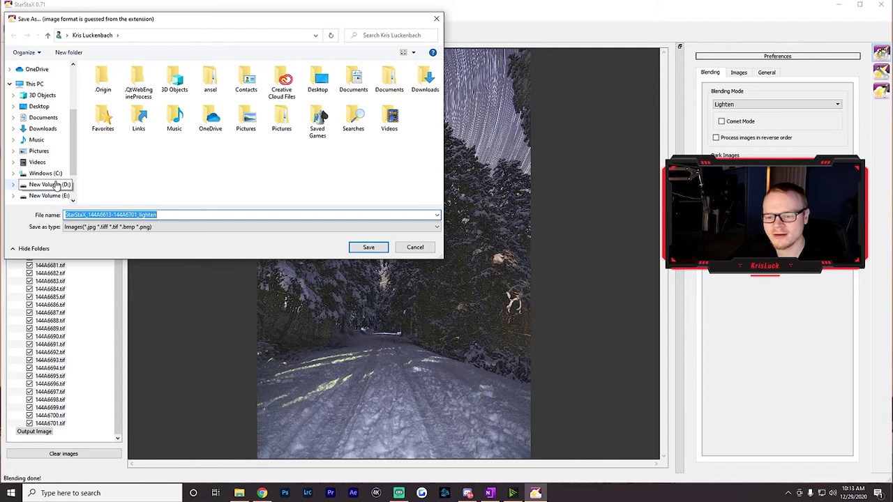
left_click(51, 186)
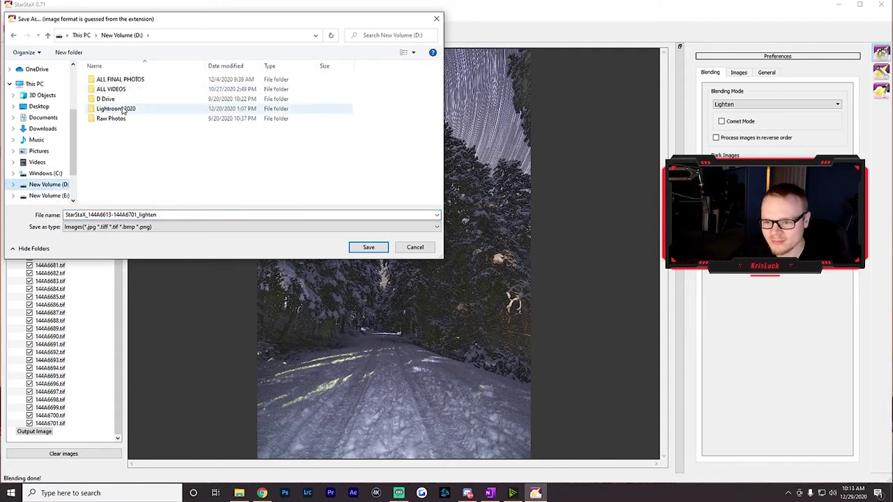
double_click(124, 110)
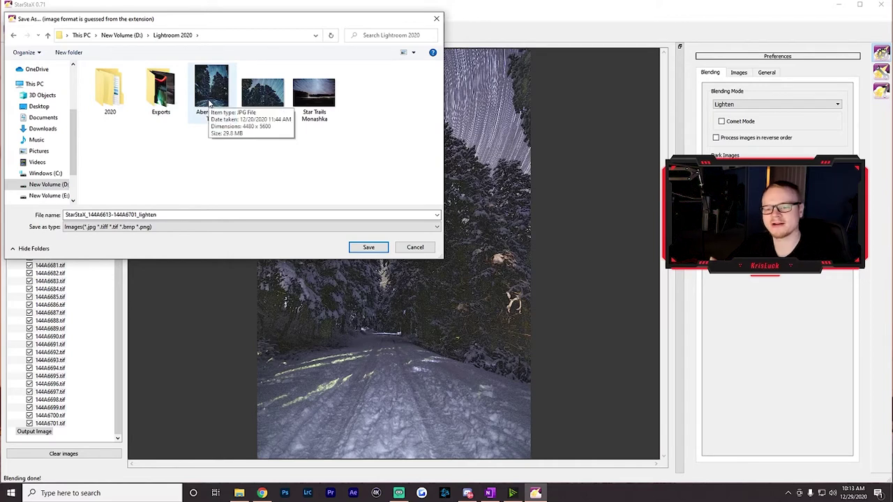
left_click(180, 215)
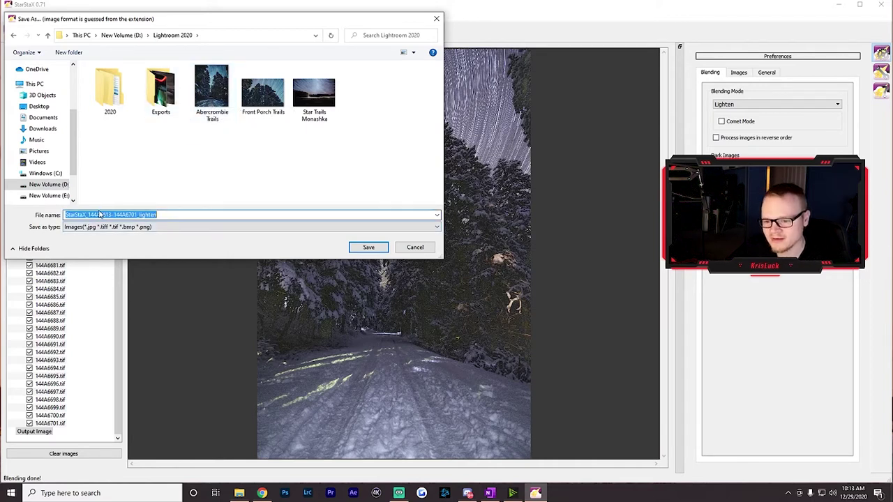
type("Abercrombie Tr")
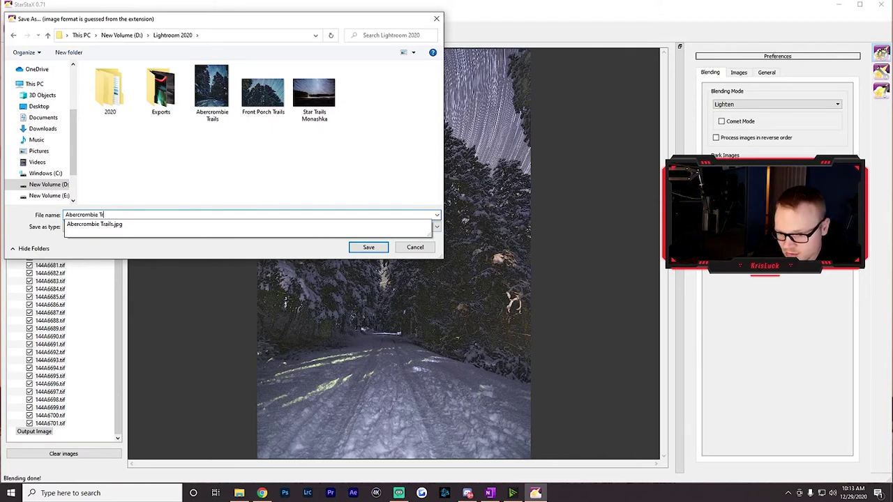
type("ails tut")
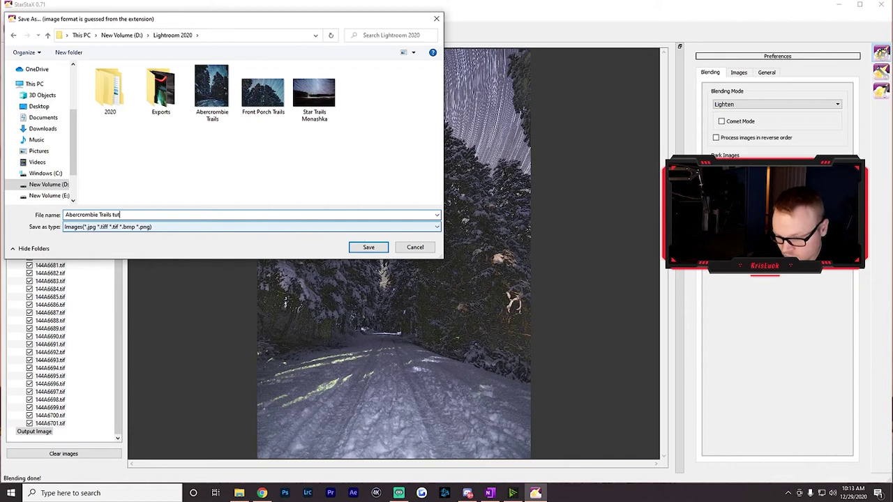
type("orial")
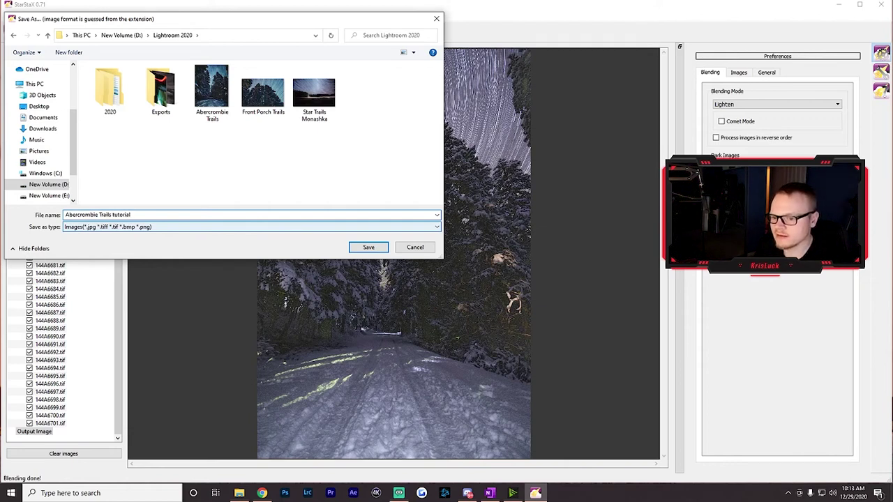
key("Return")
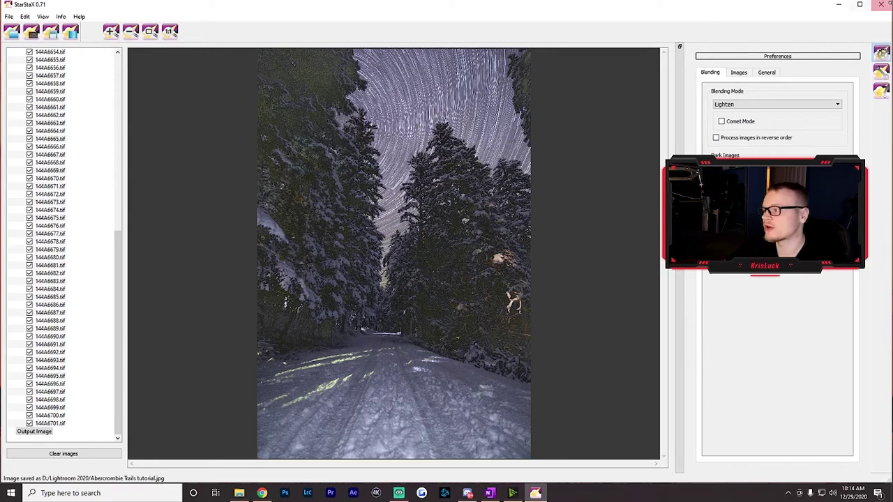
Close StarStaX, launch Photoshop, and drag in Abercrombie Trails tutorial.jpg from D:\Lightroom 2020
left_click(889, 4)
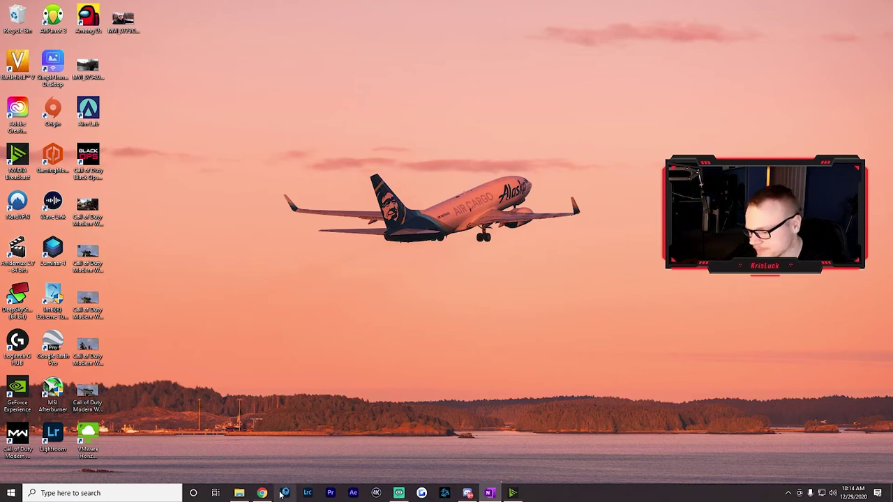
left_click(284, 493)
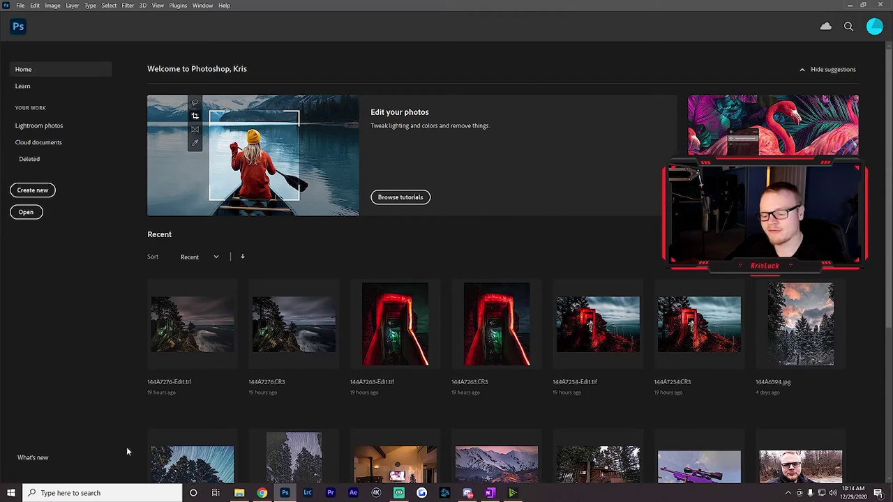
left_click(239, 493)
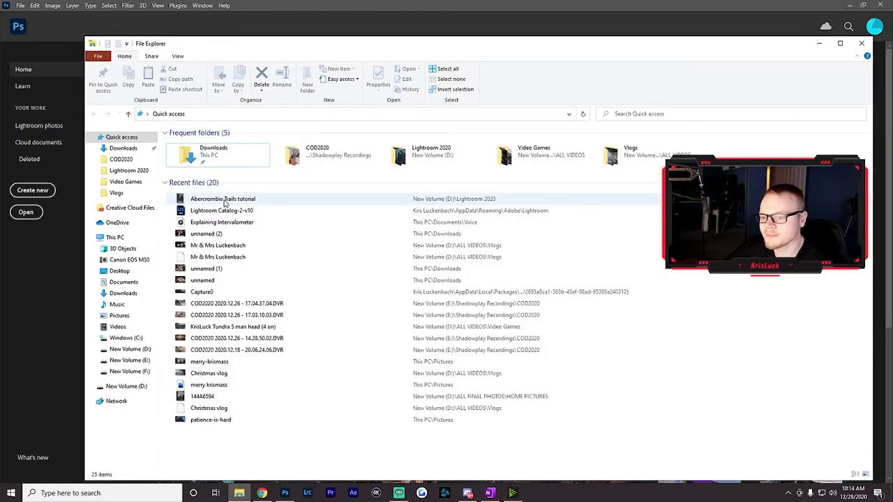
left_click(157, 350)
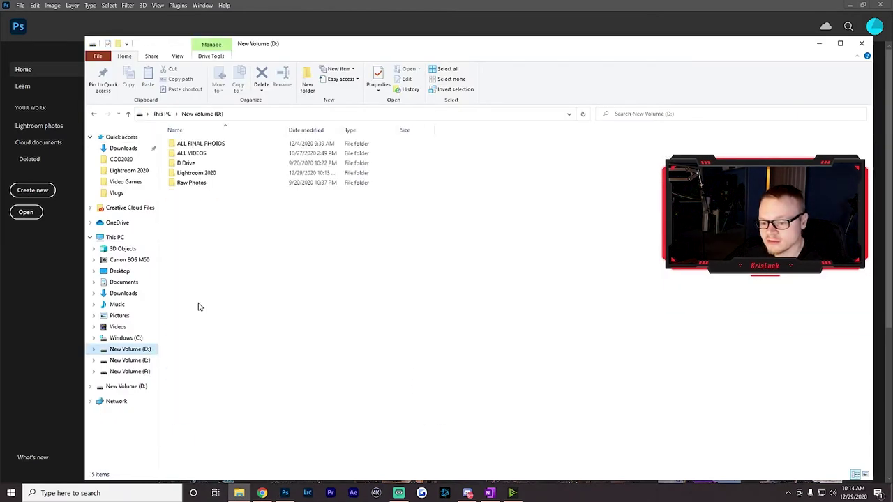
double_click(220, 173)
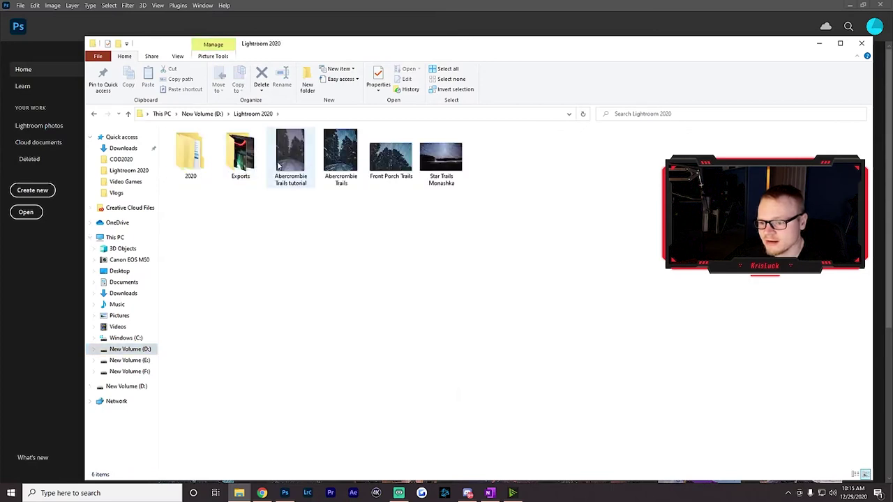
left_click_drag(362, 49, 534, 44)
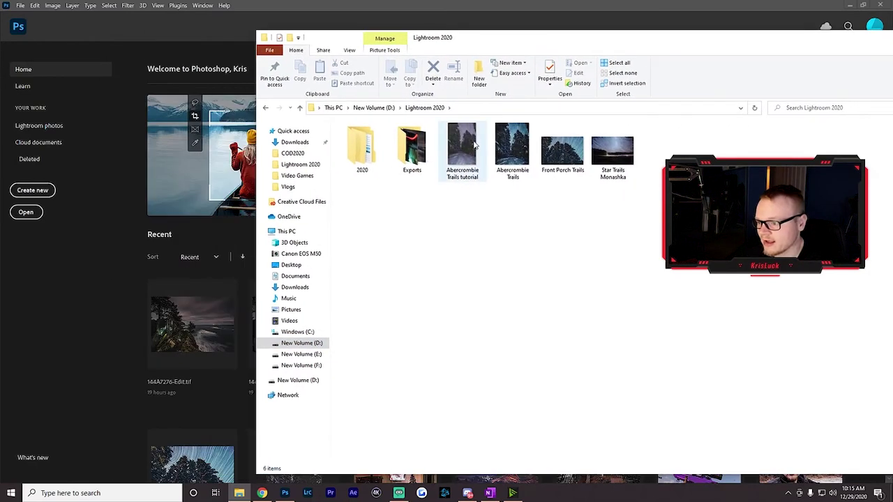
left_click_drag(471, 145, 228, 251)
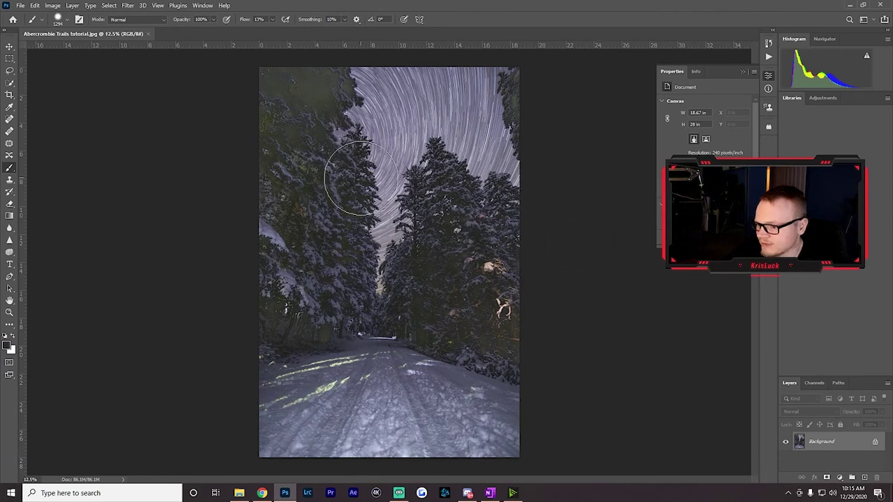
scroll(342, 178, "up", 2)
scroll(300, 143, "up", 2)
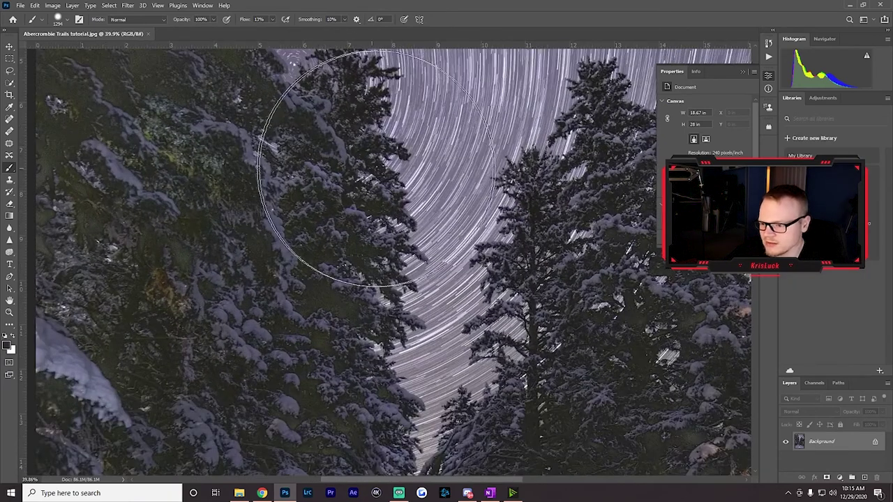
scroll(328, 175, "down", 2)
scroll(391, 167, "down", 2)
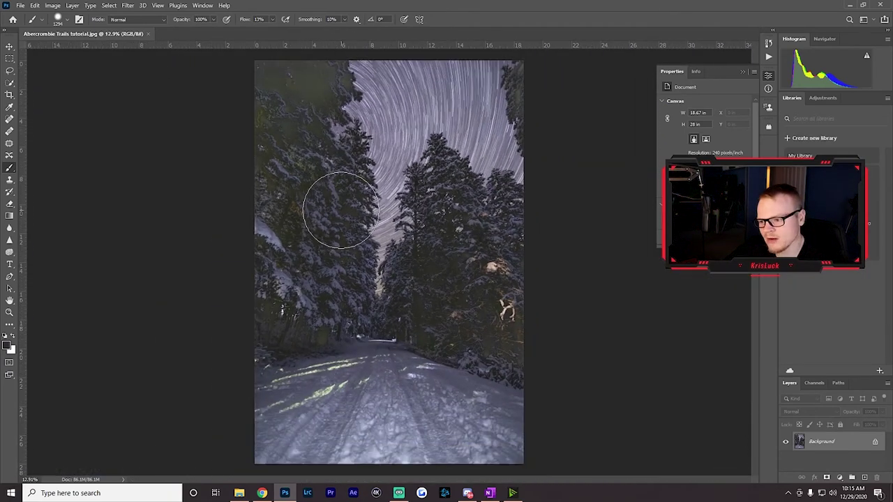
scroll(309, 109, "up", 2)
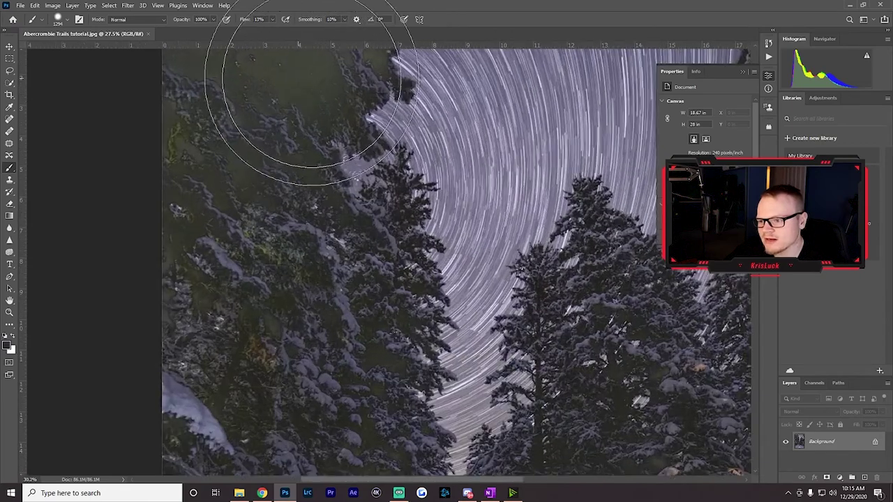
scroll(303, 83, "up", 1)
scroll(307, 112, "up", 1)
scroll(307, 111, "down", 5)
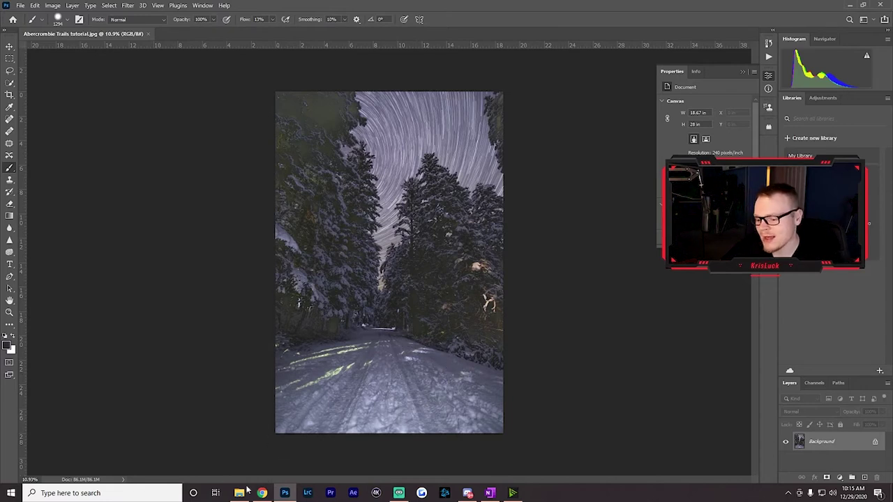
mouse_move(239, 493)
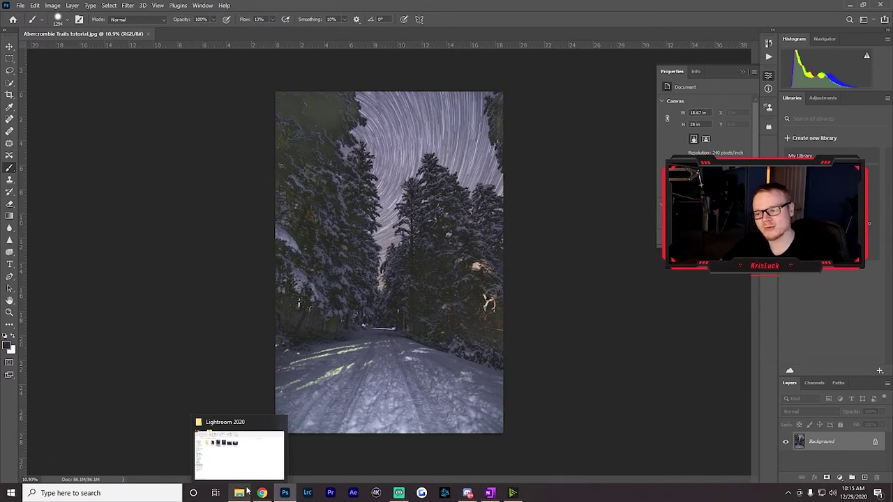
Drag frame 144A6613 from the Mid December Star Trails TIF folder onto the Photoshop canvas
left_click(245, 491)
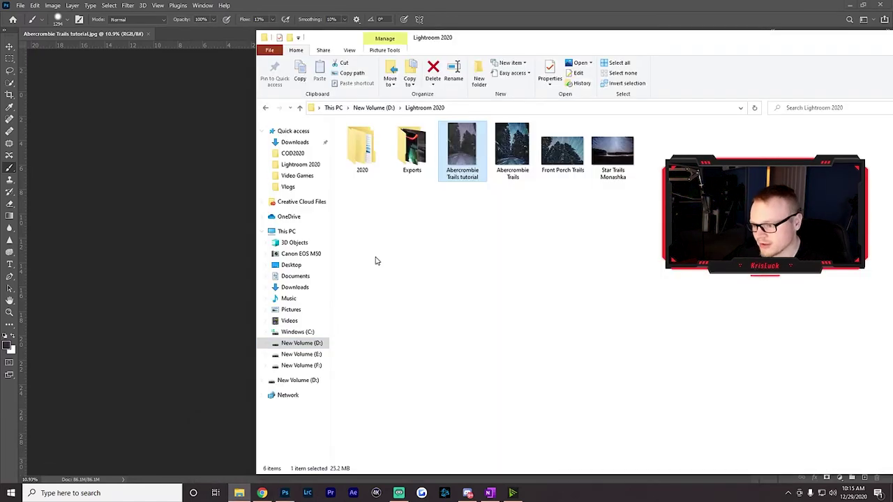
double_click(410, 150)
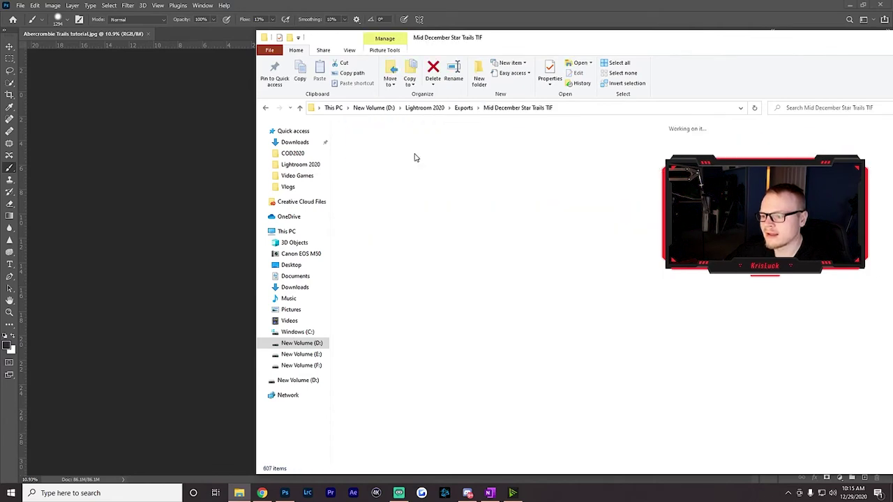
scroll(597, 199, "down", 3)
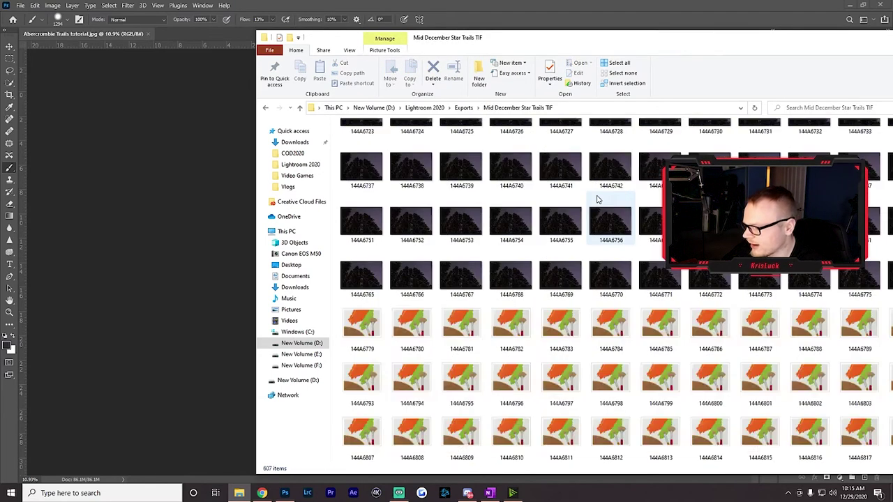
scroll(596, 199, "up", 5)
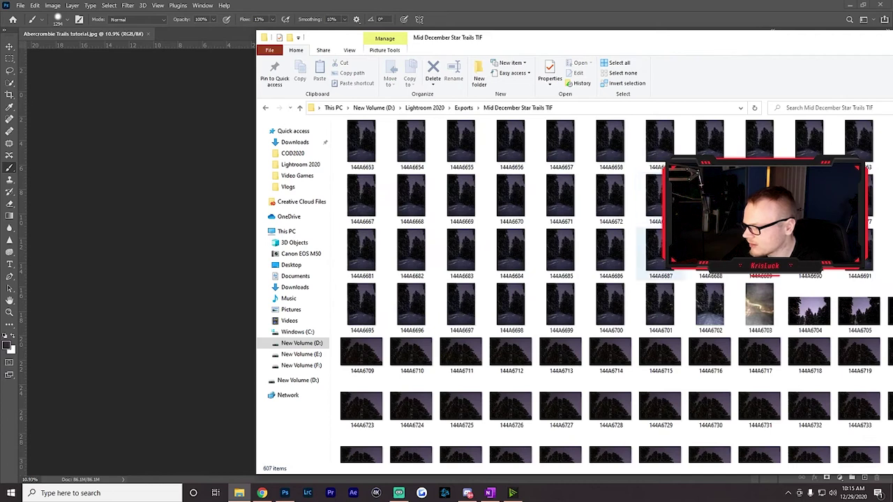
scroll(642, 223, "up", 3)
left_click(473, 150)
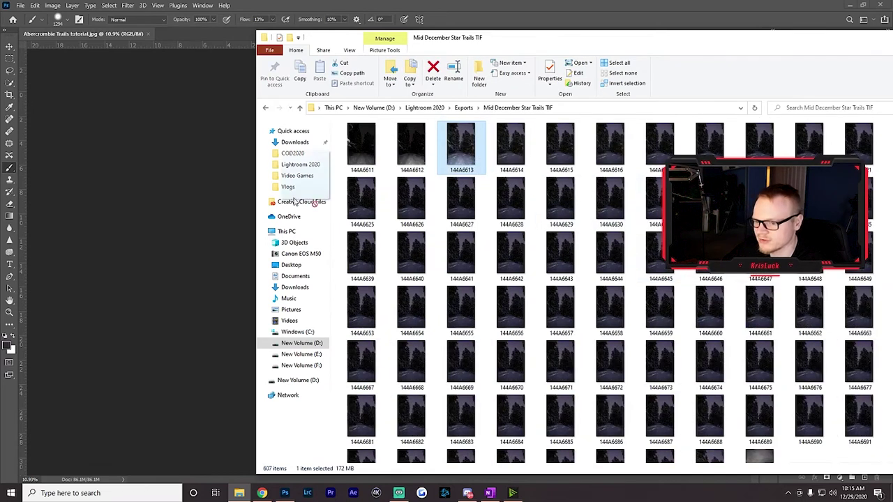
left_click_drag(473, 150, 197, 222)
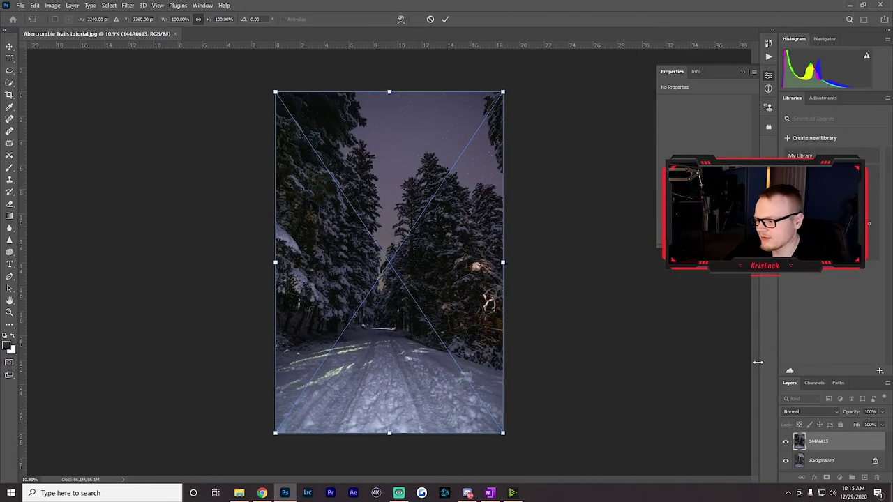
Commit the placed layer and select its Highlights via Color Range, Fuzziness ~85, Range ~70
key("Return")
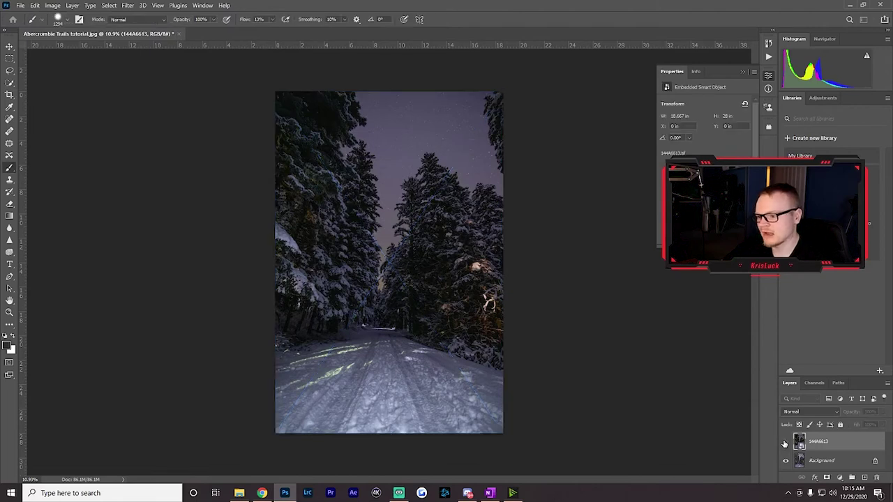
left_click(787, 443)
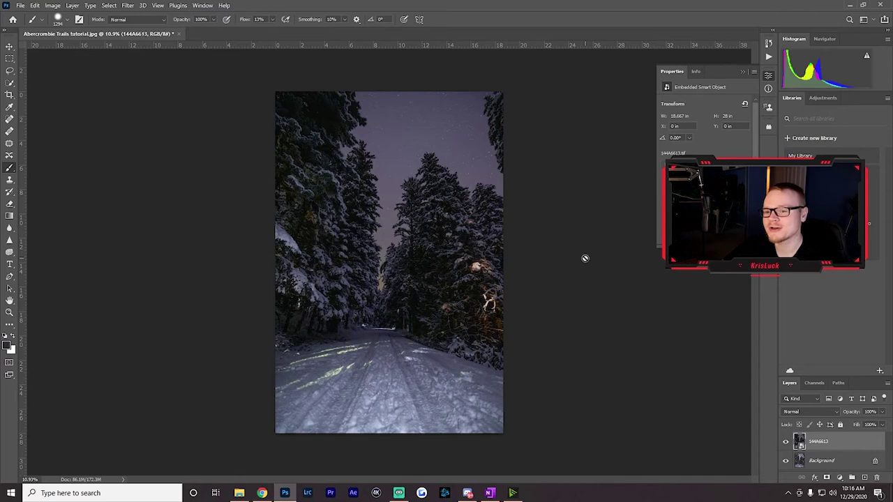
left_click(108, 5)
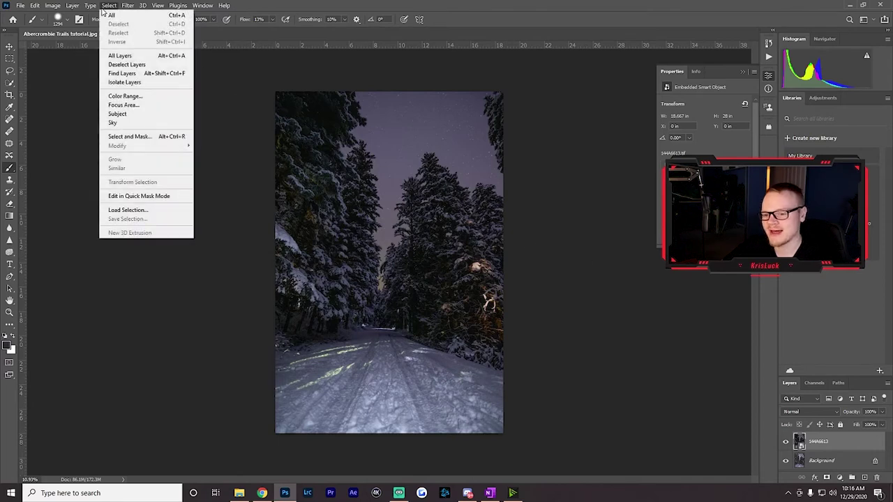
left_click(145, 97)
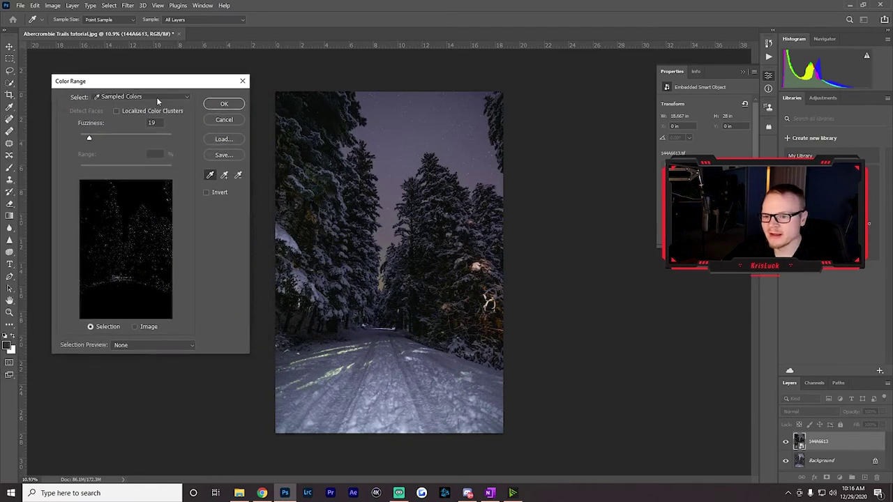
left_click(156, 97)
left_click(135, 183)
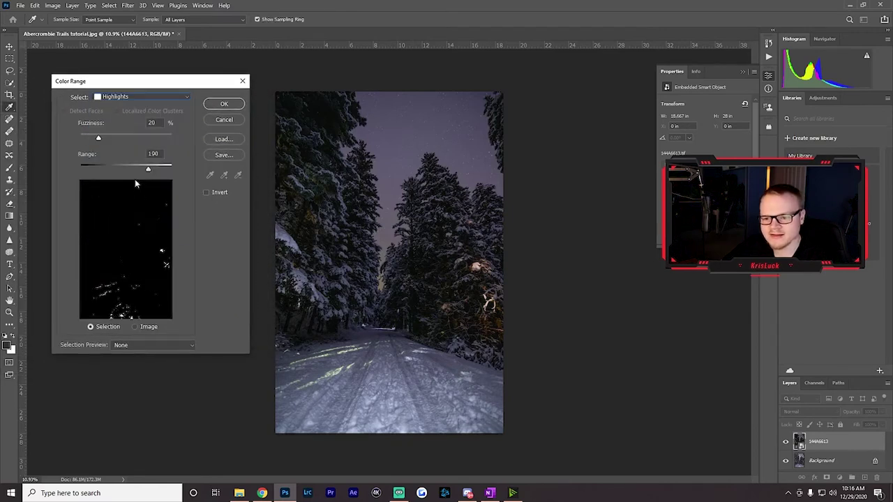
left_click_drag(104, 138, 141, 140)
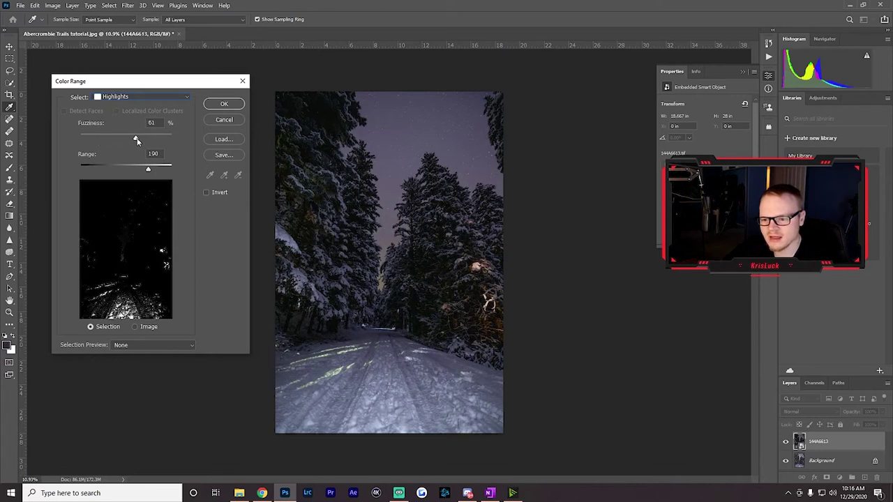
mouse_move(147, 141)
left_mouse_down()
mouse_move(159, 139)
mouse_move(140, 170)
mouse_move(117, 170)
left_mouse_up()
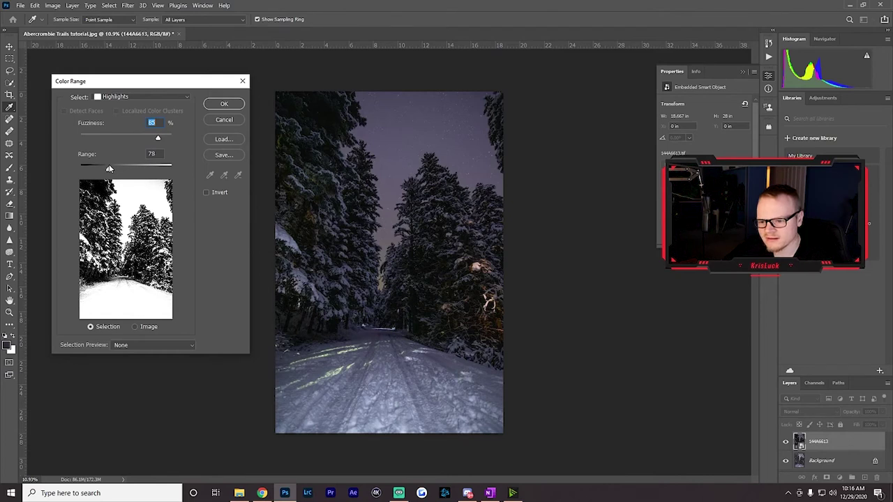
left_click_drag(111, 168, 99, 169)
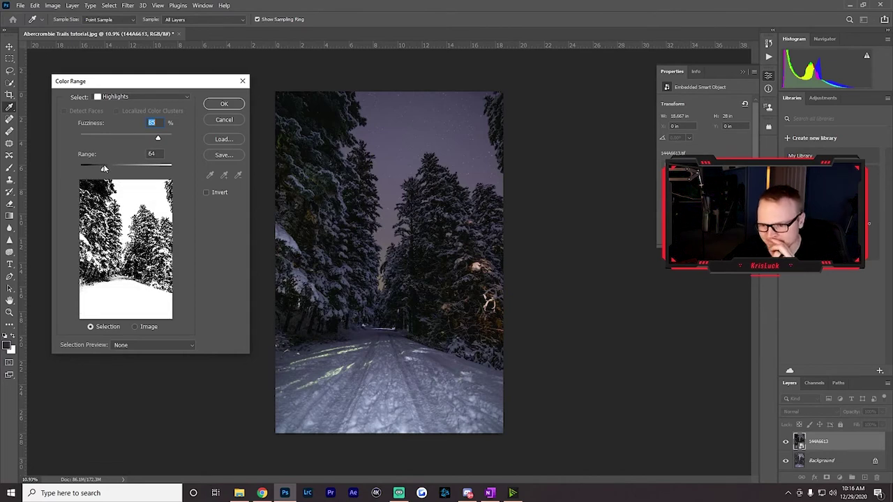
left_click_drag(104, 169, 106, 169)
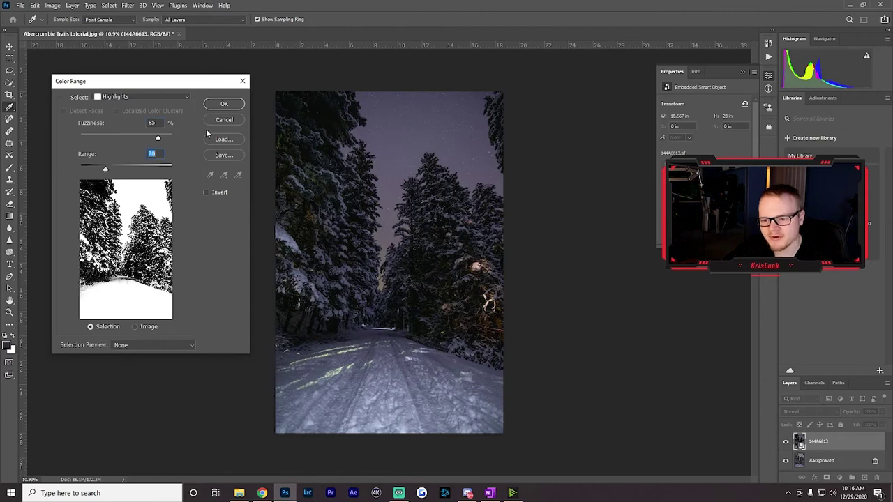
left_click(228, 106)
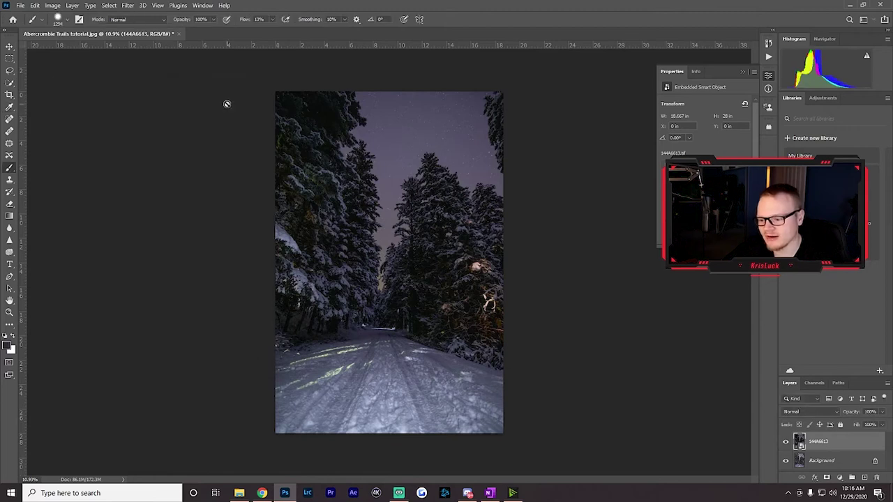
key("b")
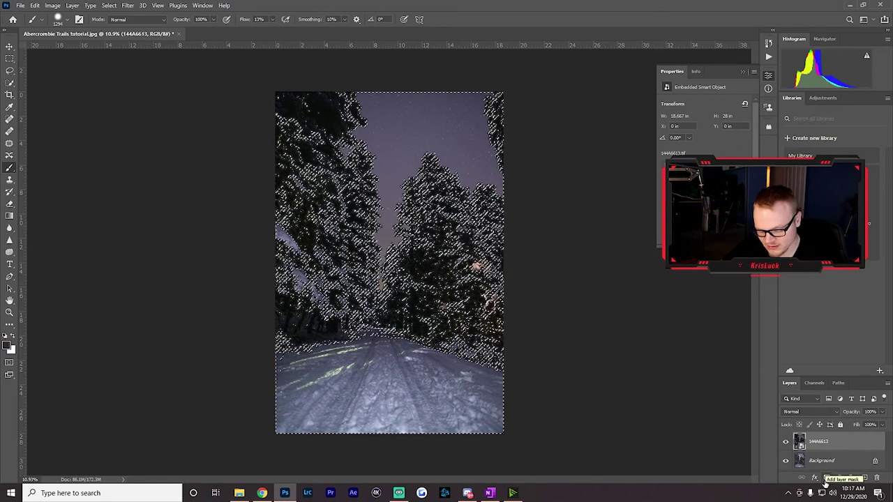
Add an inverted layer mask to 144A6613, then toggle the layer to compare the blend
left_click(827, 478)
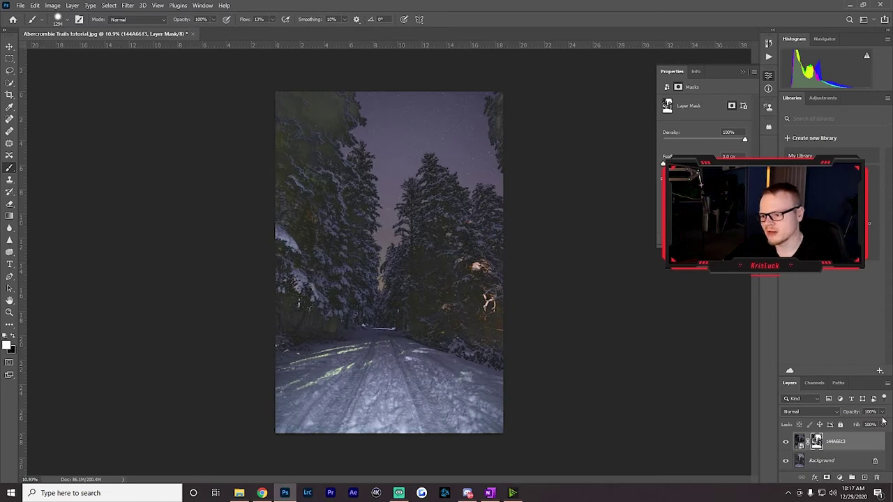
key("ctrl+i")
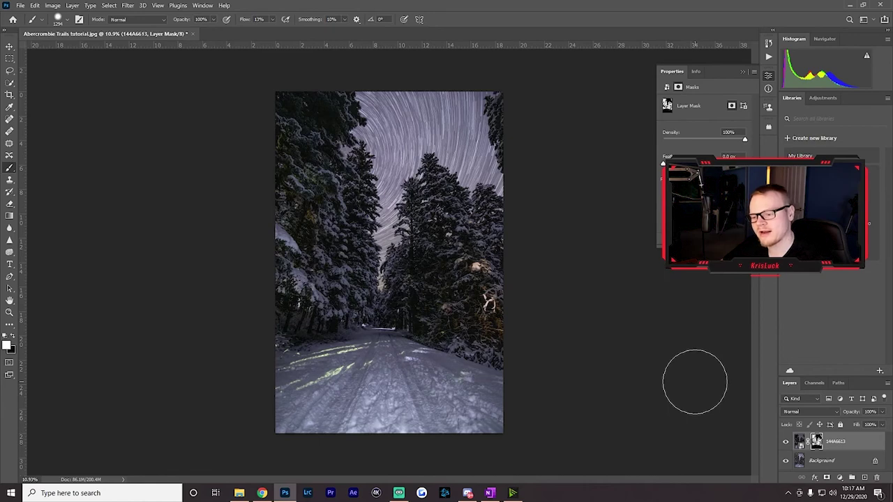
scroll(309, 199, "up", 1)
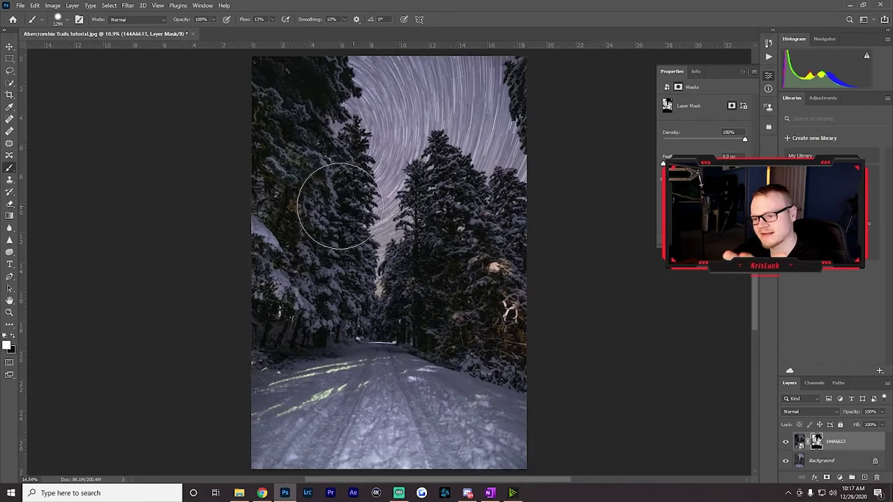
scroll(315, 174, "up", 3)
scroll(313, 185, "up", 1)
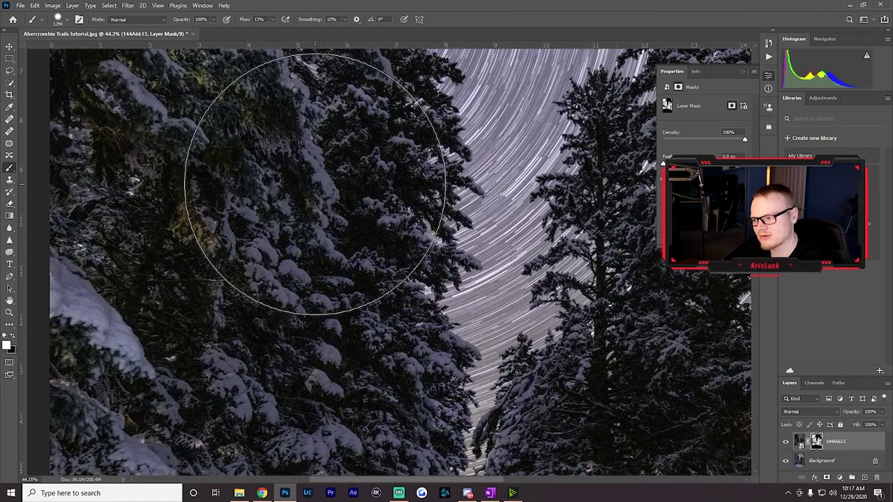
scroll(317, 184, "down", 2)
scroll(319, 183, "down", 1)
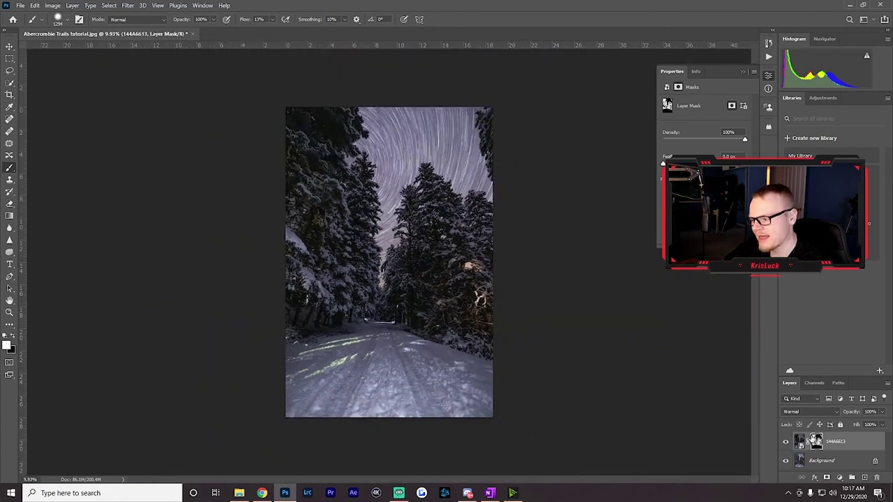
left_click(785, 442)
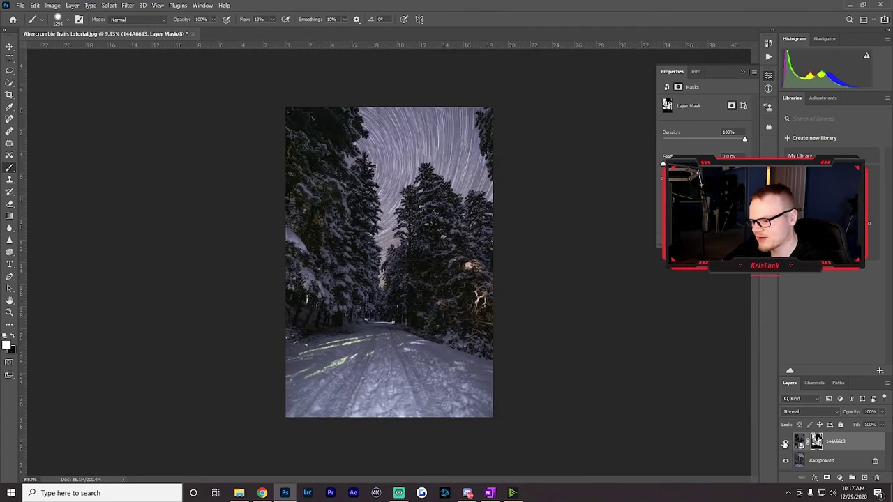
left_click(785, 442)
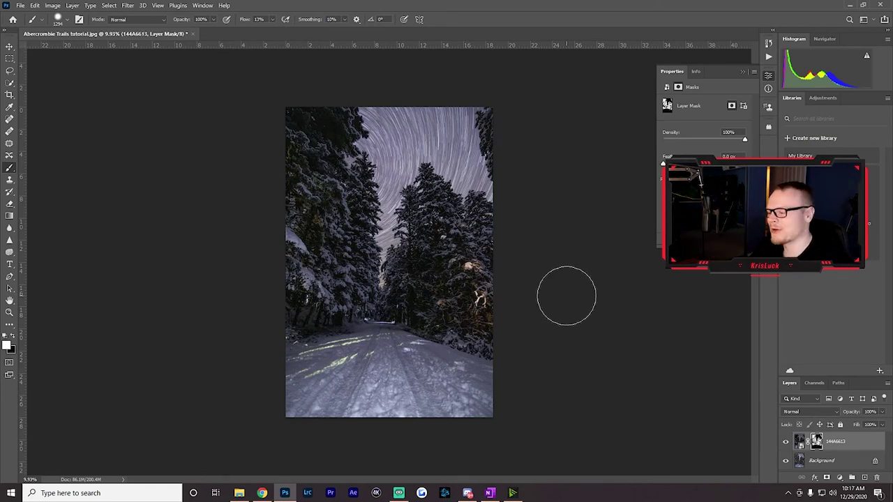
left_click(109, 5)
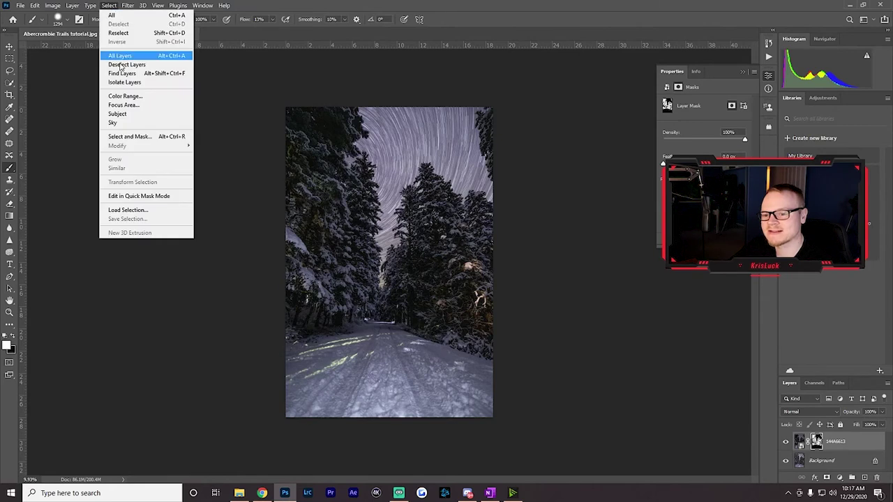
left_click(121, 95)
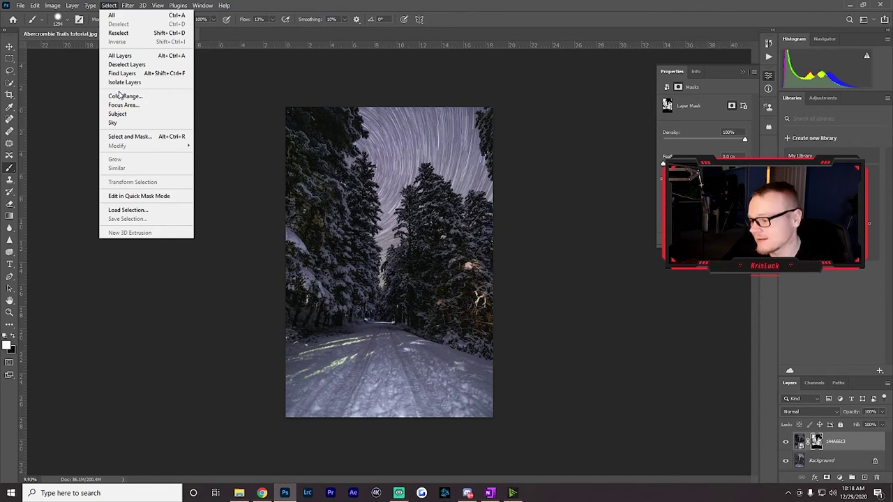
left_click(526, 323)
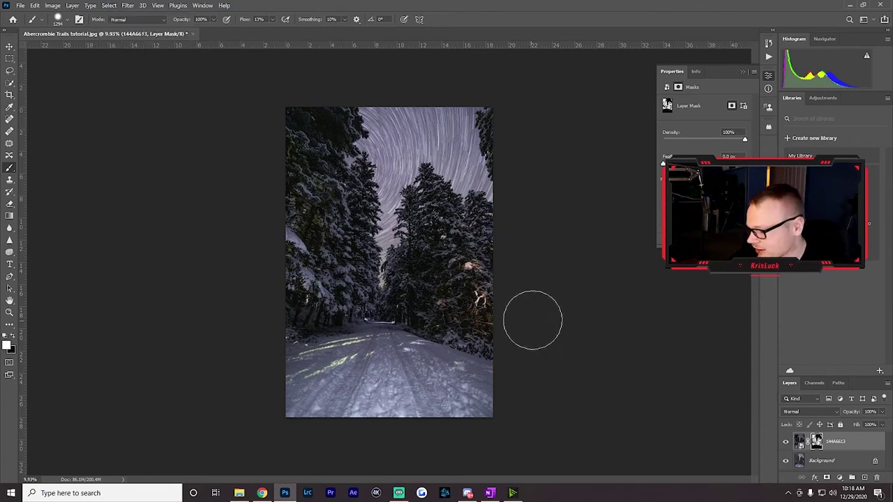
left_click(786, 442)
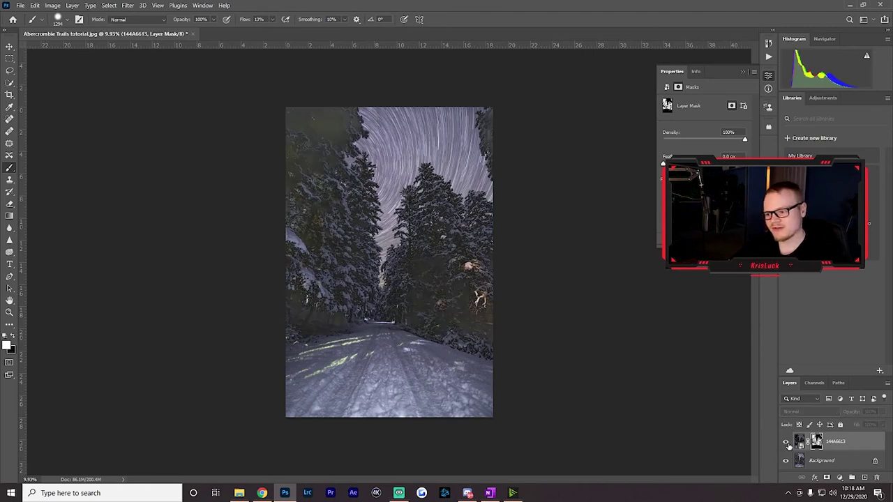
left_click(787, 442)
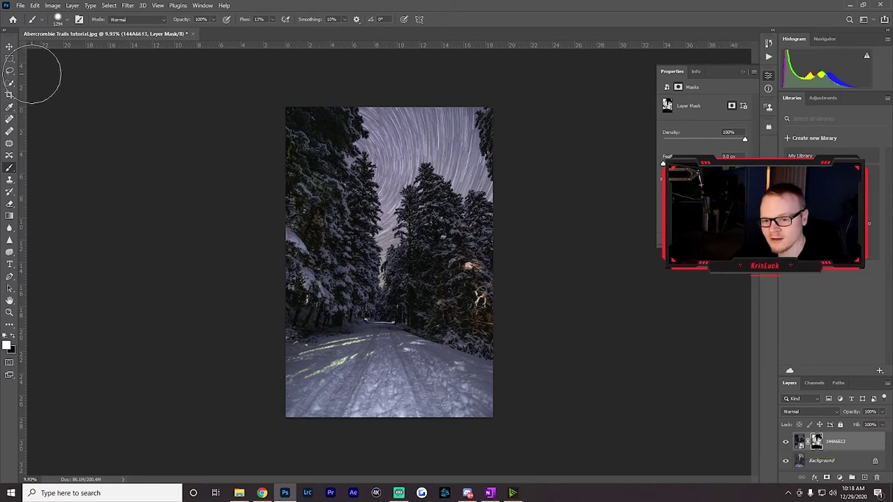
Crop the composite to a 4:5 portrait ratio, repositioning the image within the box before applying
left_click(10, 95)
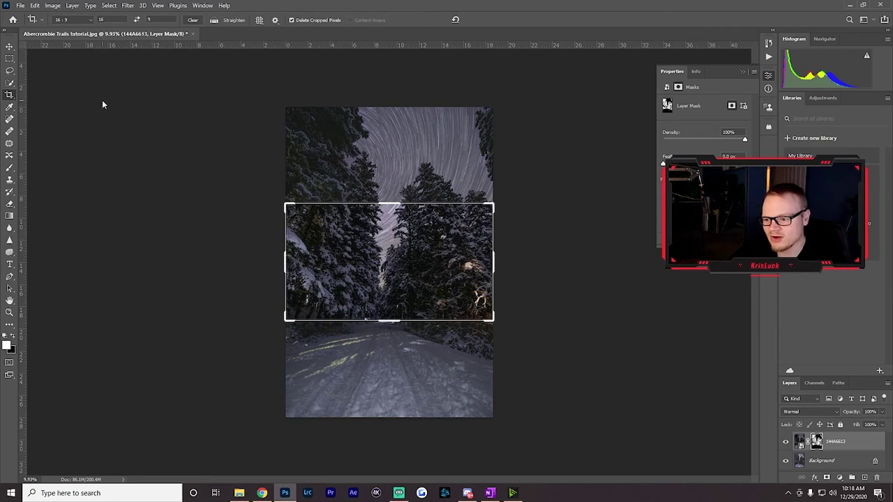
left_click(88, 20)
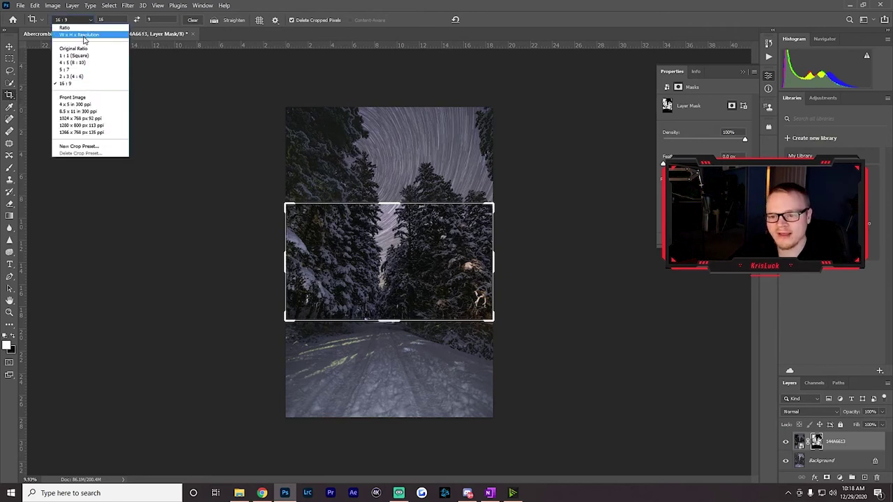
left_click(81, 62)
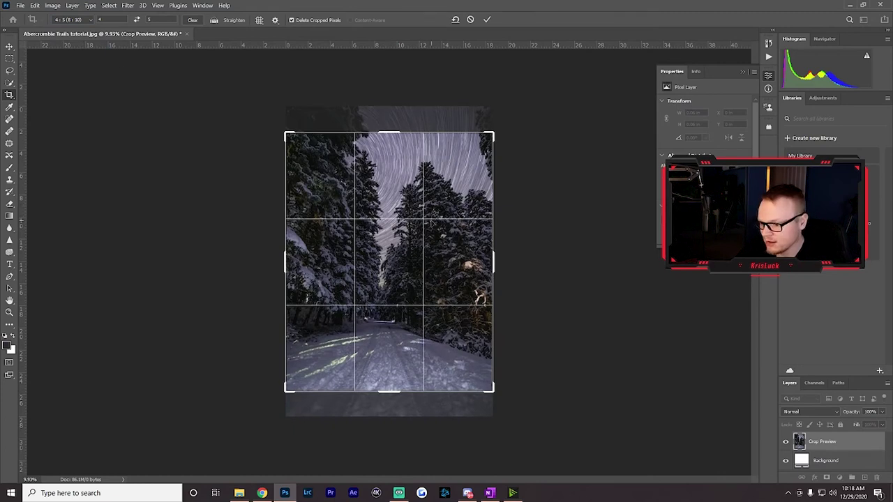
left_click_drag(432, 218, 432, 241)
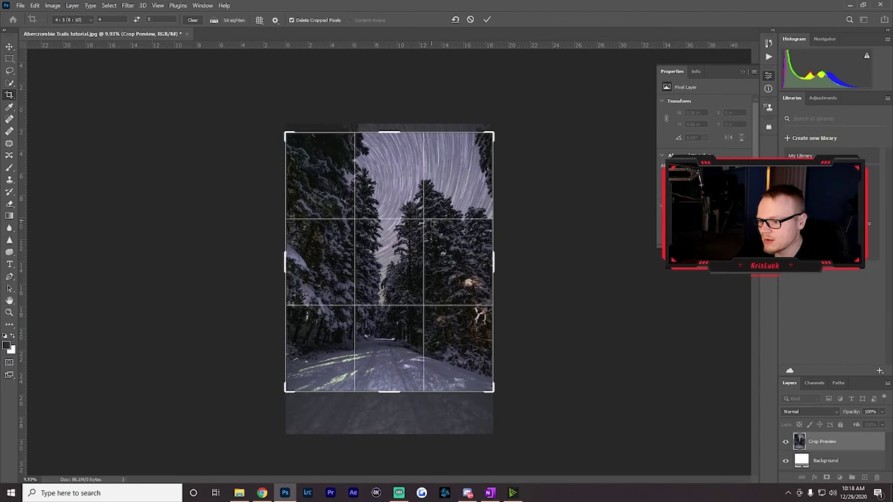
left_click_drag(432, 235, 432, 222)
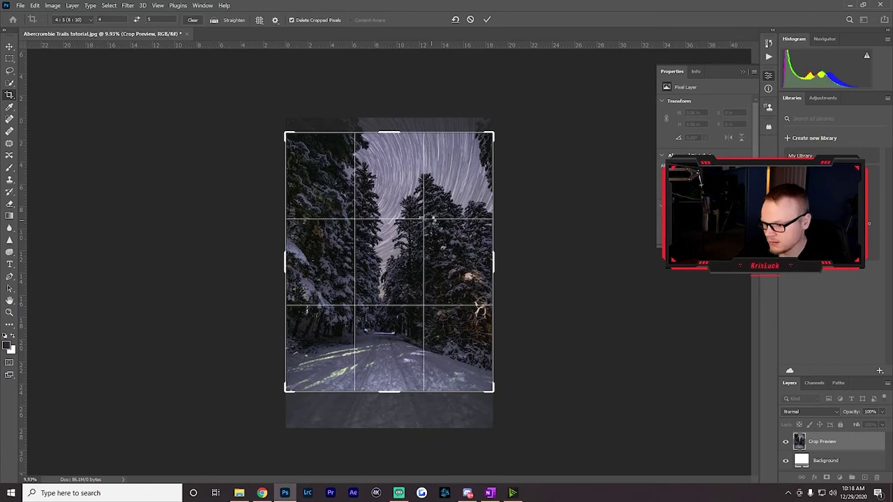
key("Return")
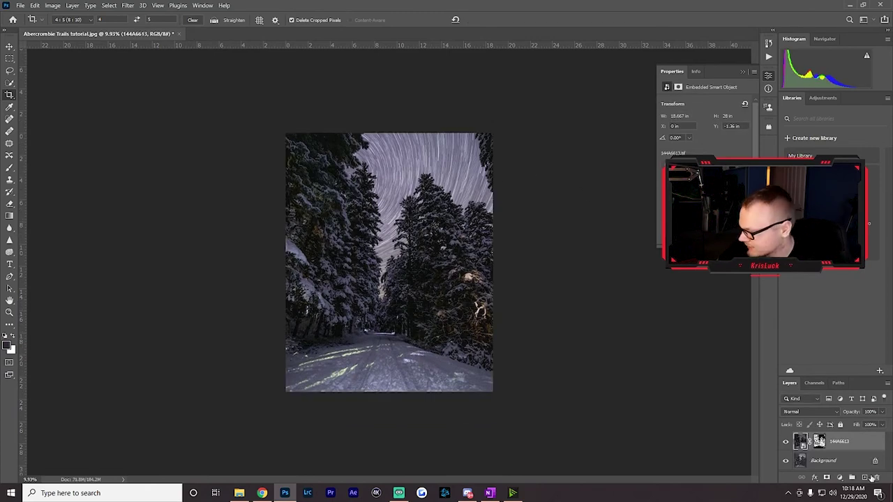
Add a Curves 1 adjustment with an S-curve darkening shadows and sky, comparing it on and off
left_click(841, 478)
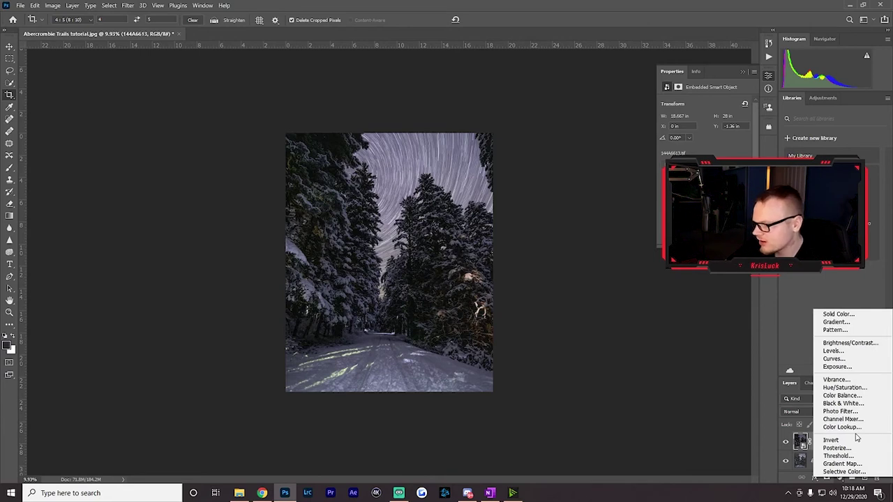
left_click(834, 359)
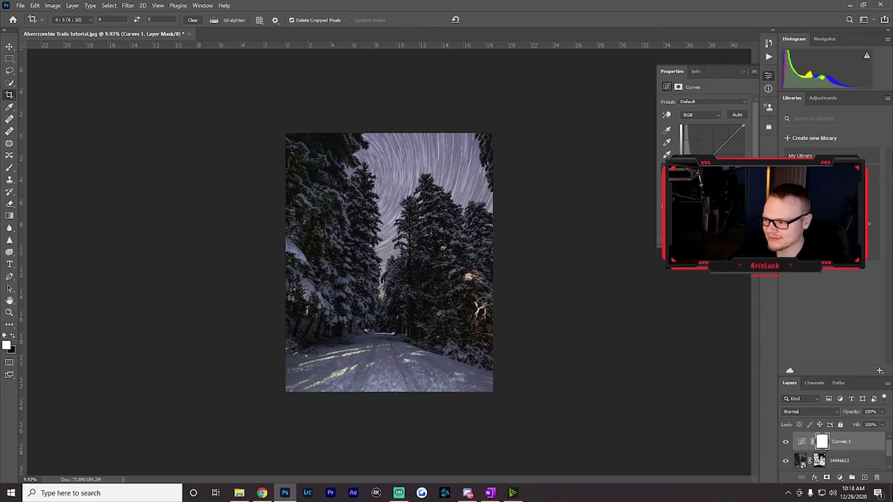
mouse_move(712, 167)
left_mouse_down()
mouse_move(709, 157)
mouse_move(715, 164)
left_mouse_up()
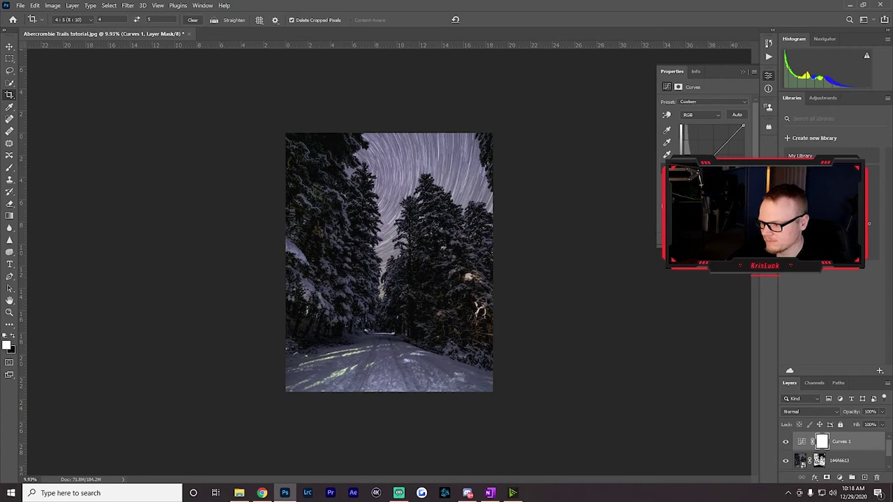
left_click_drag(725, 143, 724, 140)
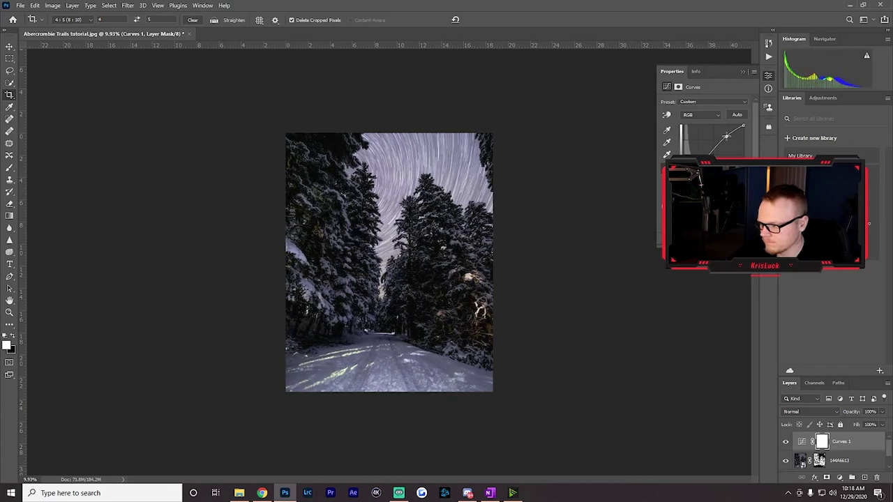
left_click_drag(713, 147, 713, 150)
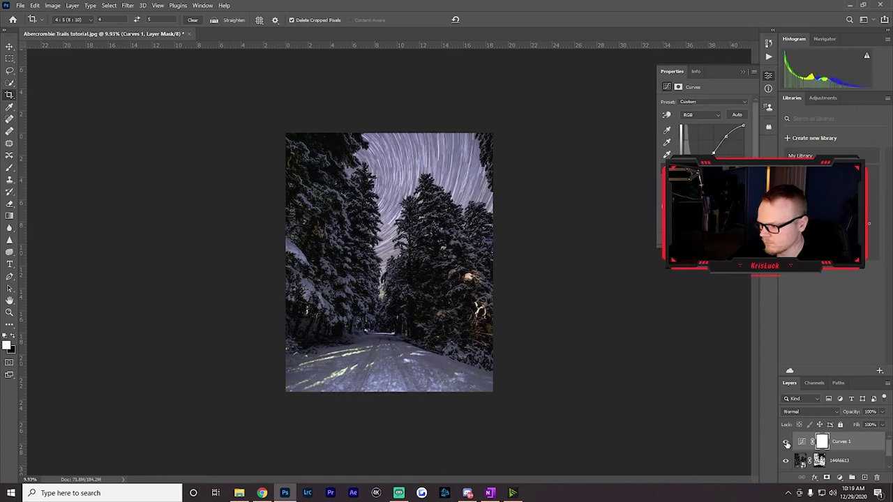
left_click(786, 444)
left_click(786, 444)
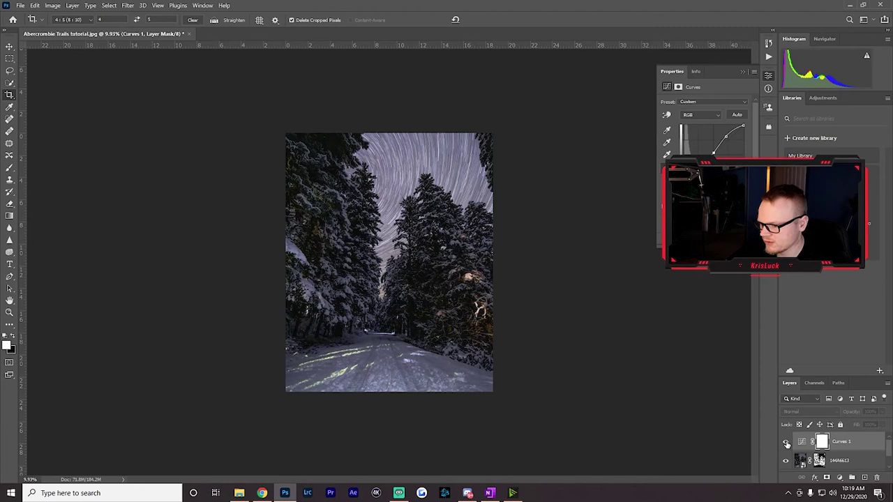
left_click(786, 443)
scroll(617, 314, "up", 1)
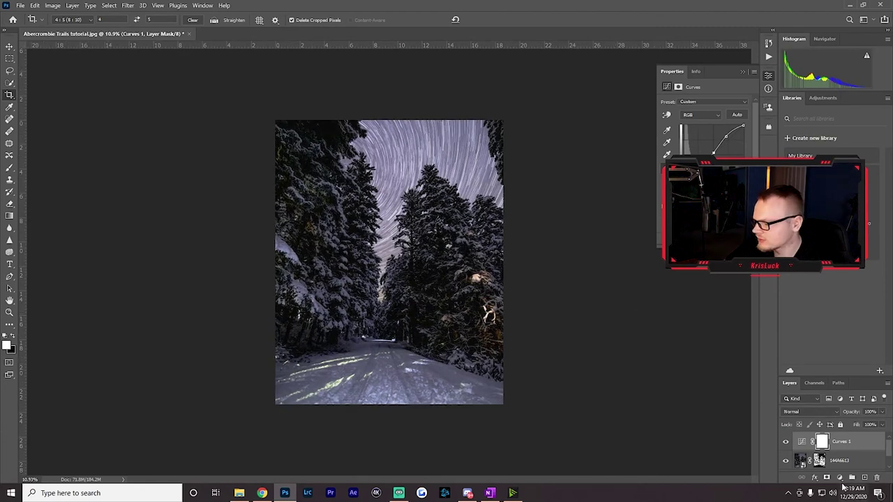
Add a Color Lookup layer graded with the filmstock_50 LUT and close the reference preview
left_click(840, 477)
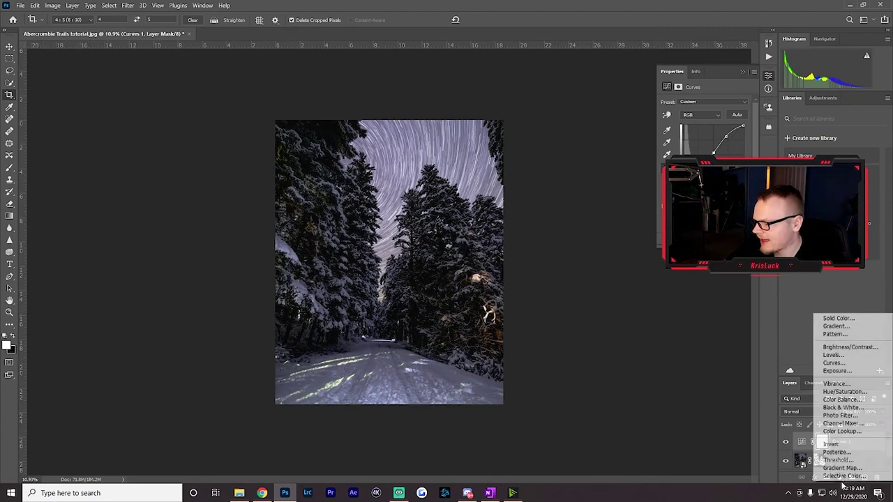
left_click(843, 432)
left_click(722, 104)
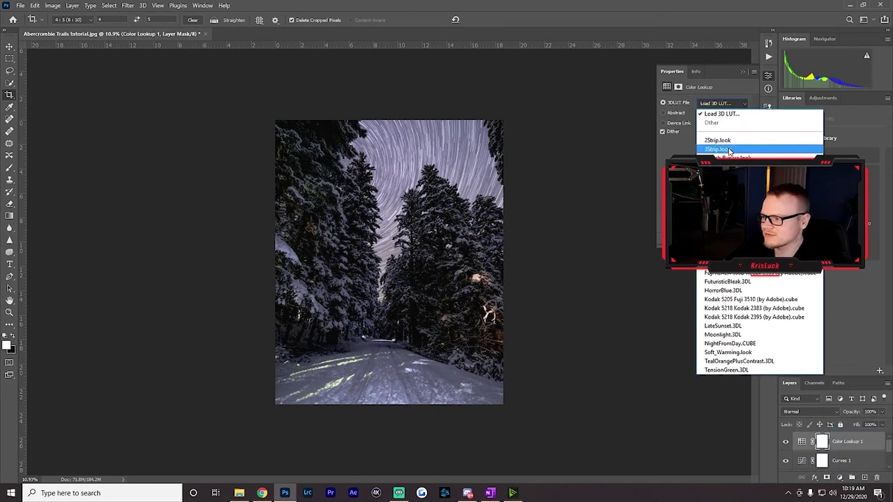
left_click(729, 150)
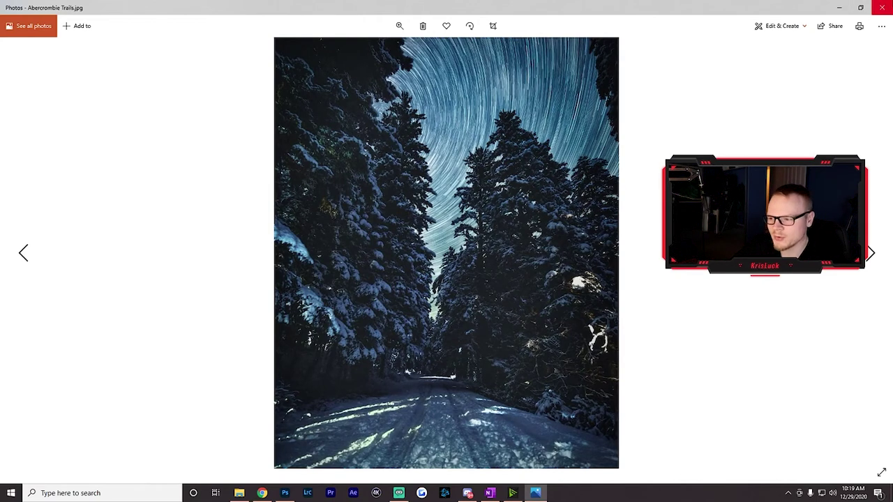
left_click(882, 8)
Apply the Crisp_Winter.look LUT to the Color Lookup layer
left_click(179, 233)
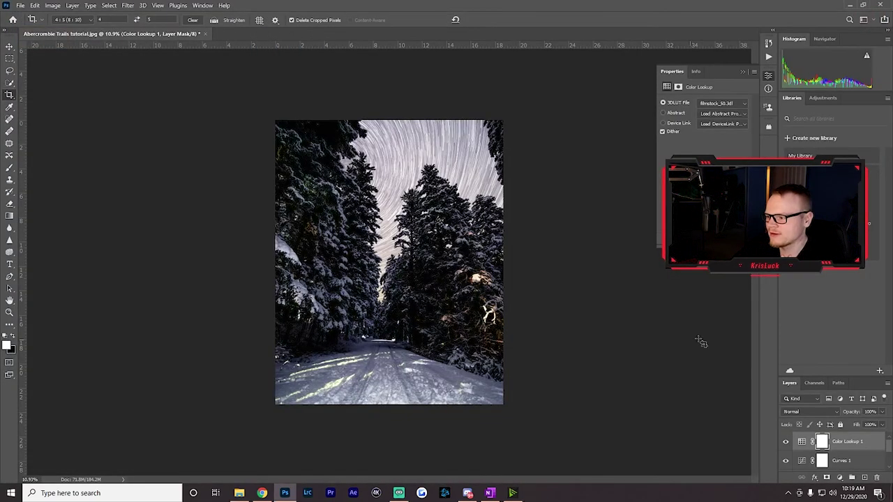
left_click(710, 113)
left_click(722, 103)
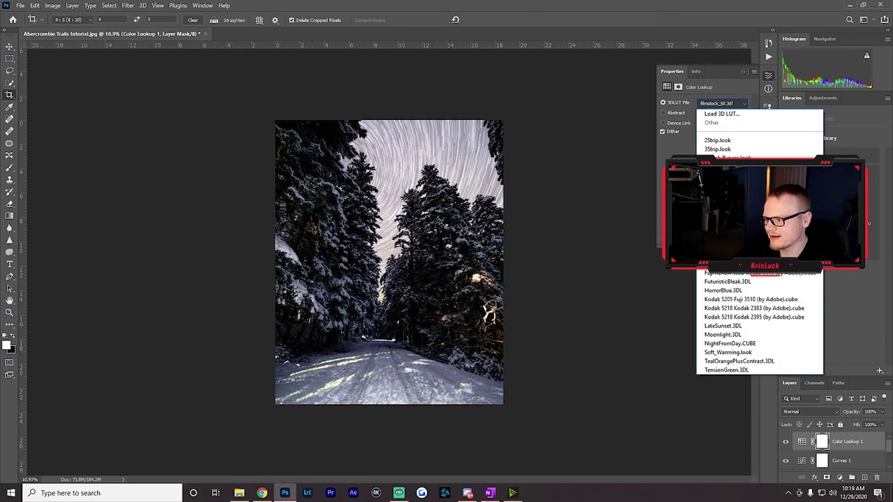
left_click(719, 184)
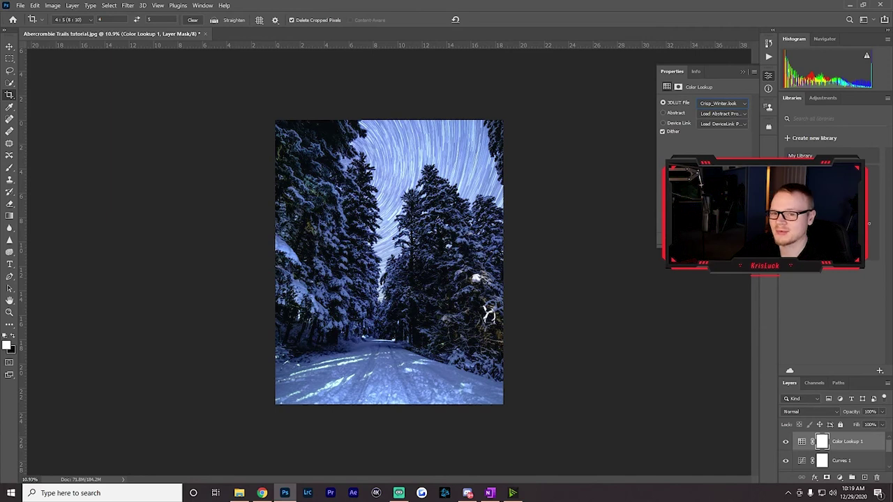
Step through FallColors, filmstock_50 and FoggyNight LUTs, settling on HorrorBlue.3DL
left_click(735, 103)
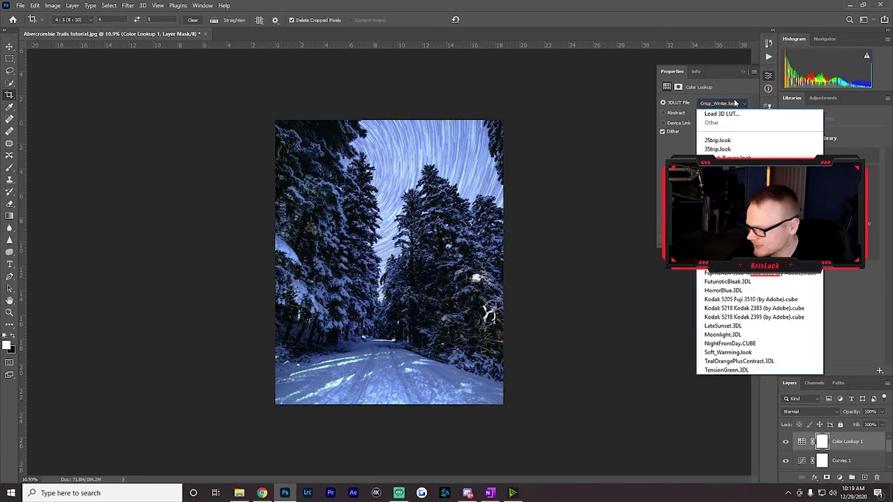
left_click(739, 210)
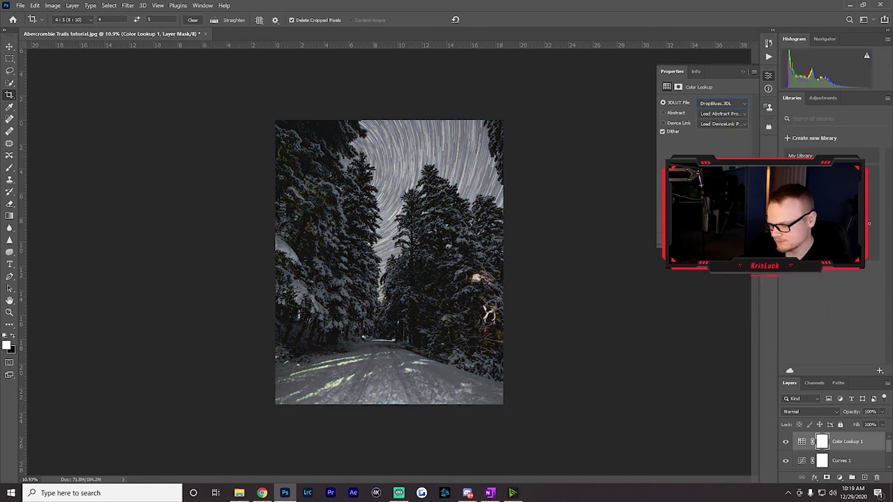
key("Down")
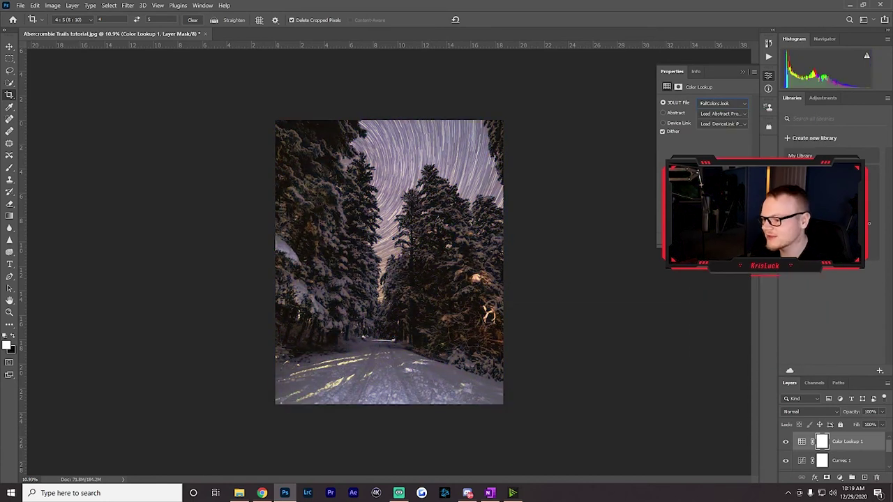
key("Down")
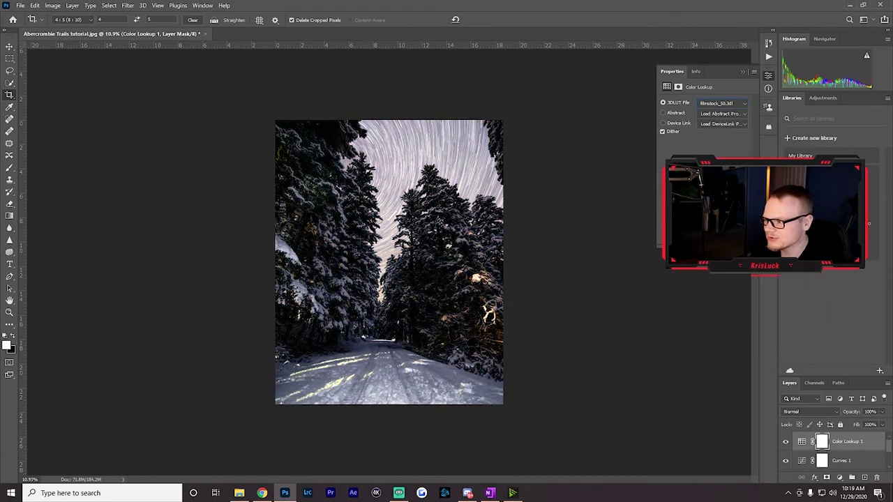
key("Down")
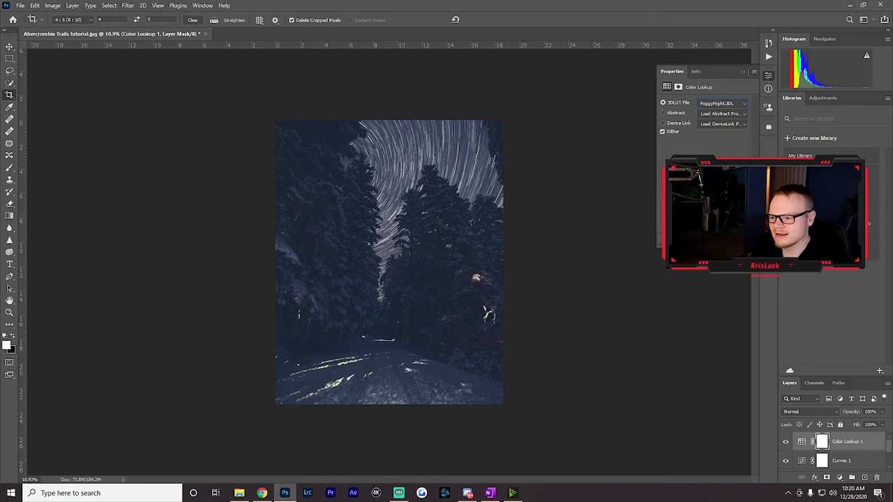
key("Down")
key("Down")
key("Down")
key("Down")
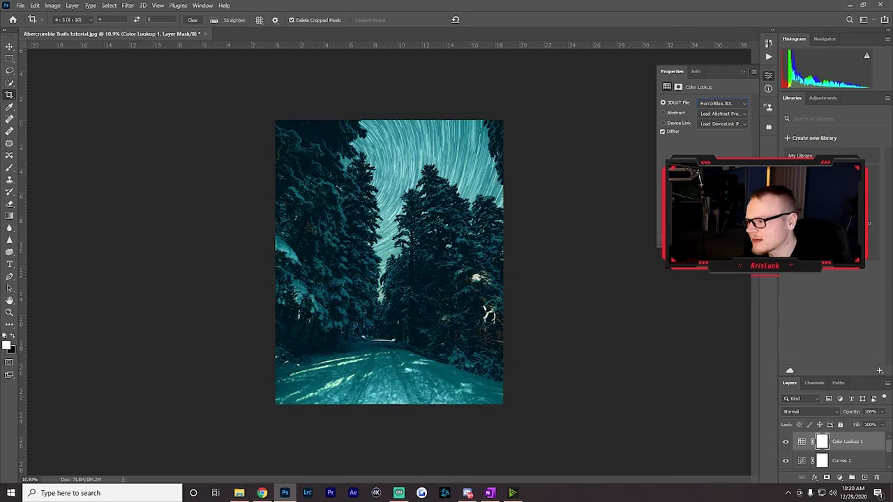
key("Down")
key("Down")
key("Down")
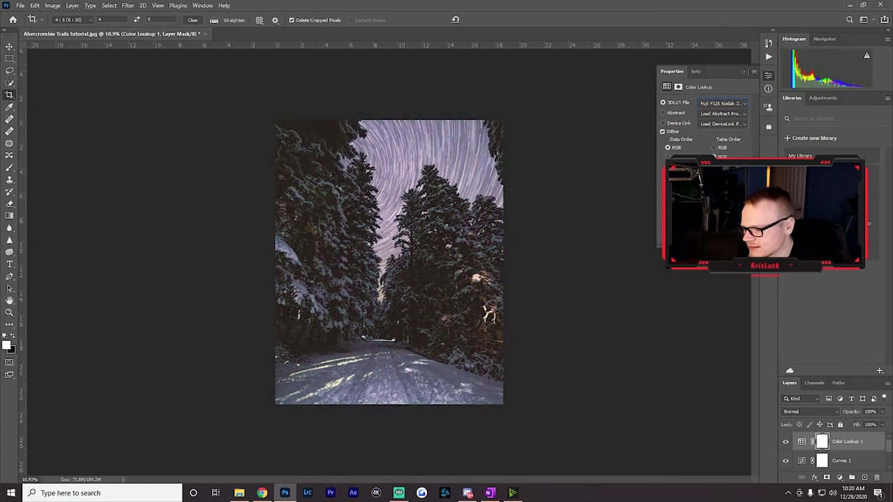
key("Up")
key("Down")
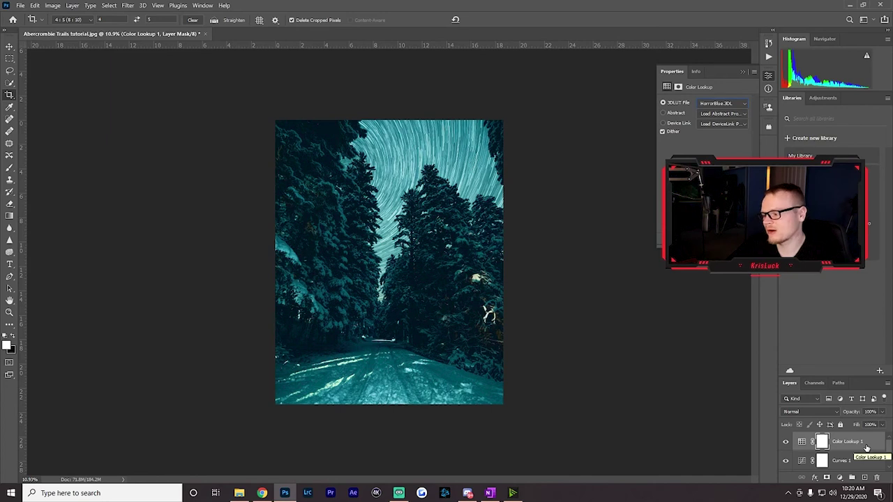
Raise the Color Lookup layer's Blend If underlying shadow limit to 52 and compare the grade
left_click(865, 442)
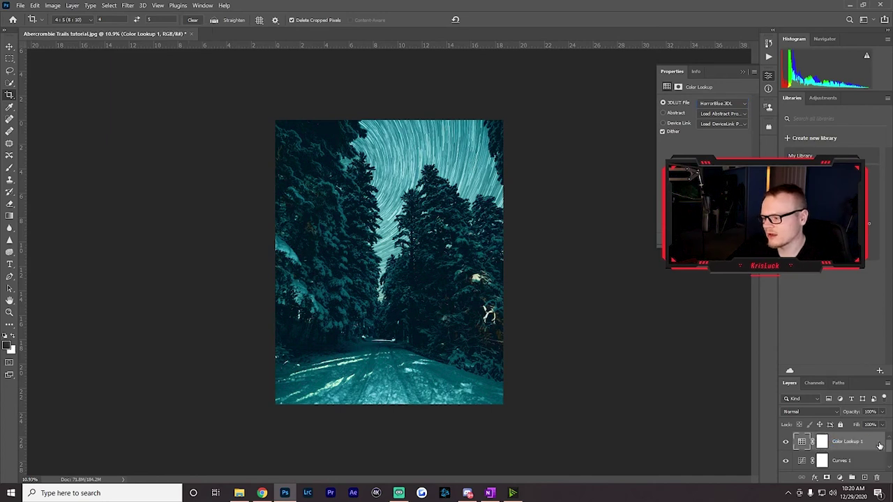
double_click(880, 446)
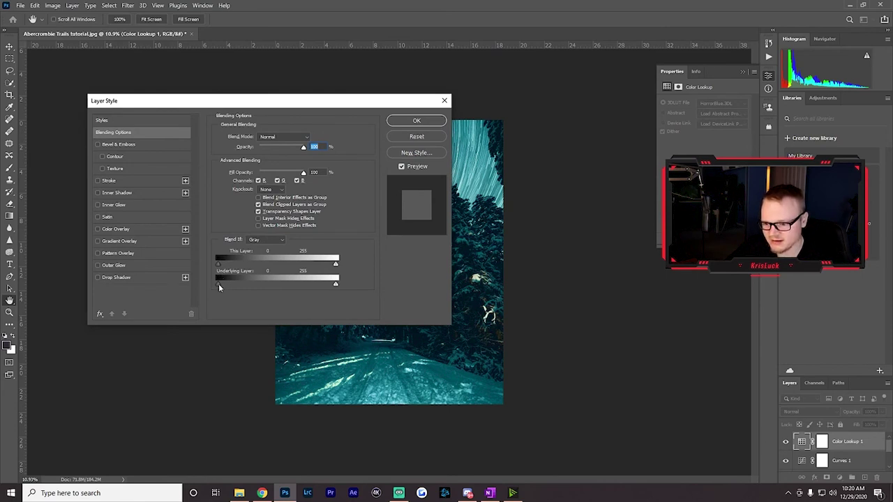
left_click_drag(237, 283, 307, 282)
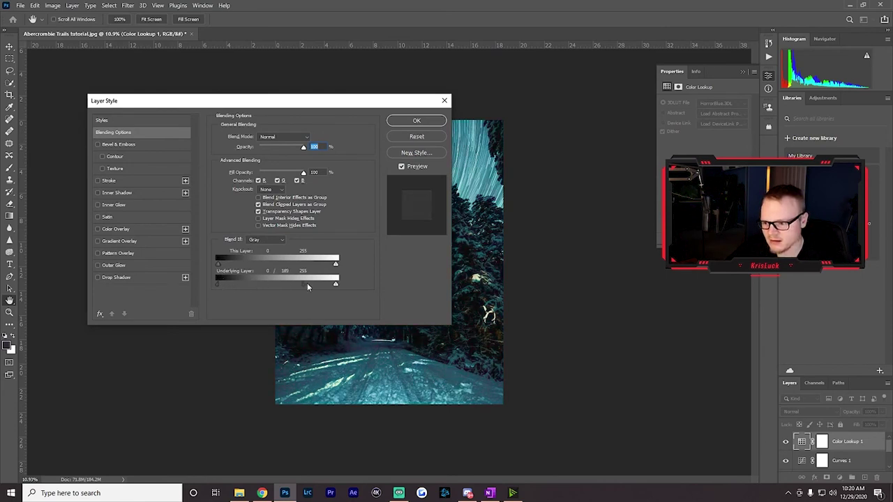
left_click(416, 120)
key("c")
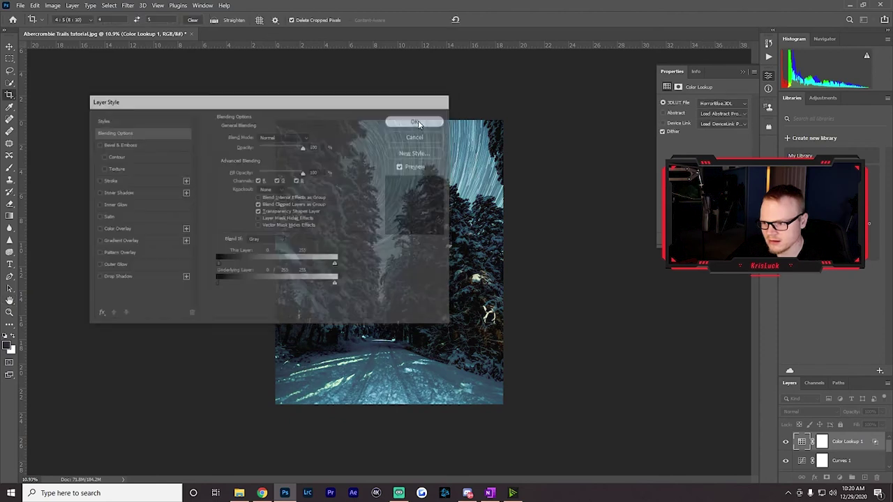
left_click(785, 442)
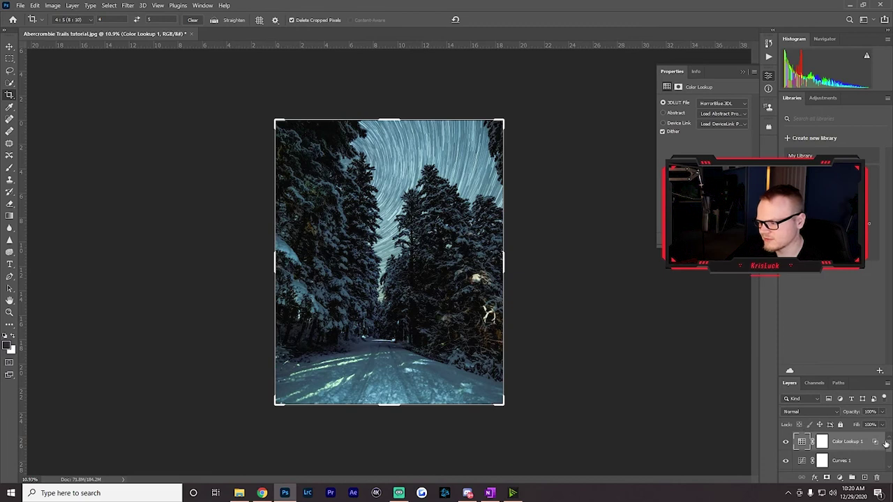
Recheck the Color Lookup blending options, toggle the blue grade back on, and commit the 4:5 crop
double_click(862, 442)
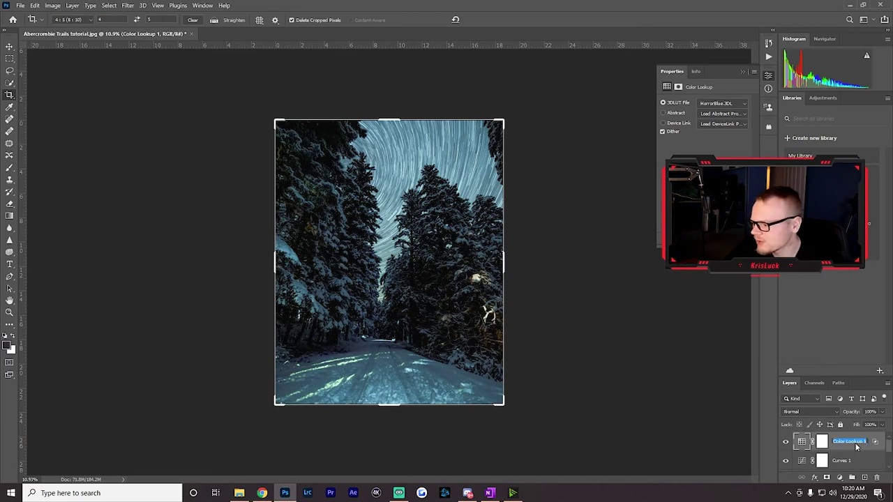
left_click(864, 450)
double_click(859, 447)
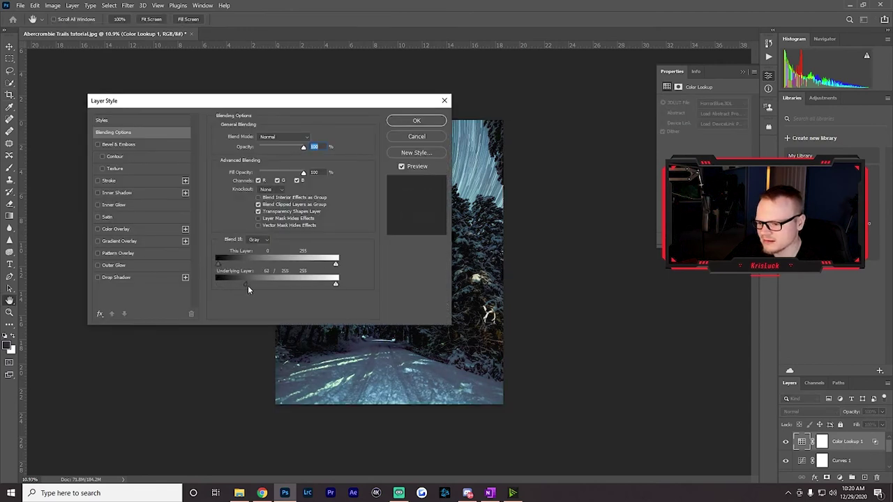
left_click(416, 120)
key("c")
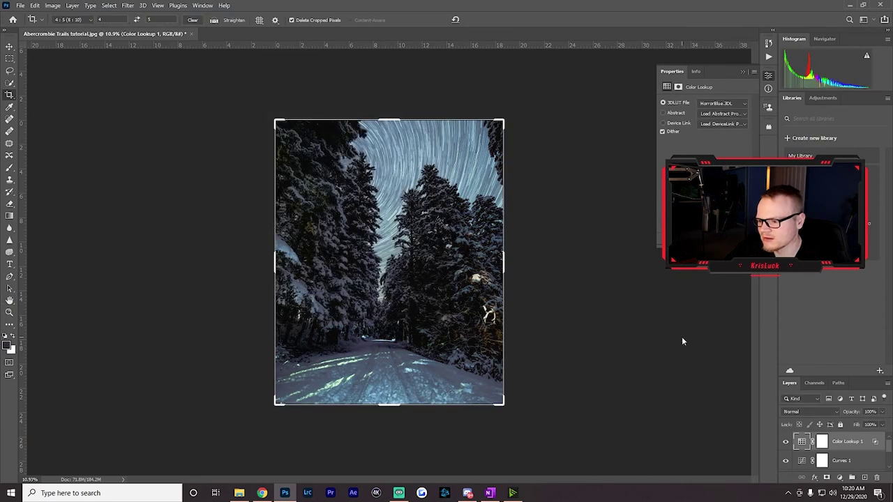
left_click(787, 443)
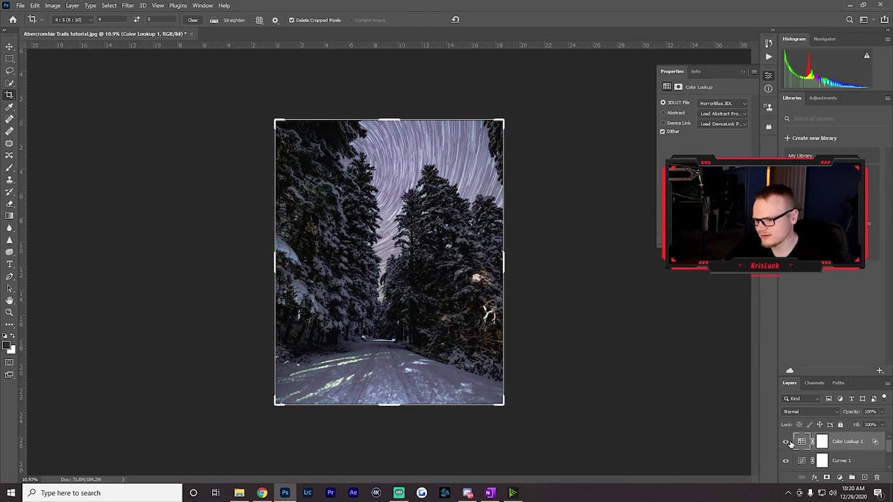
left_click(787, 442)
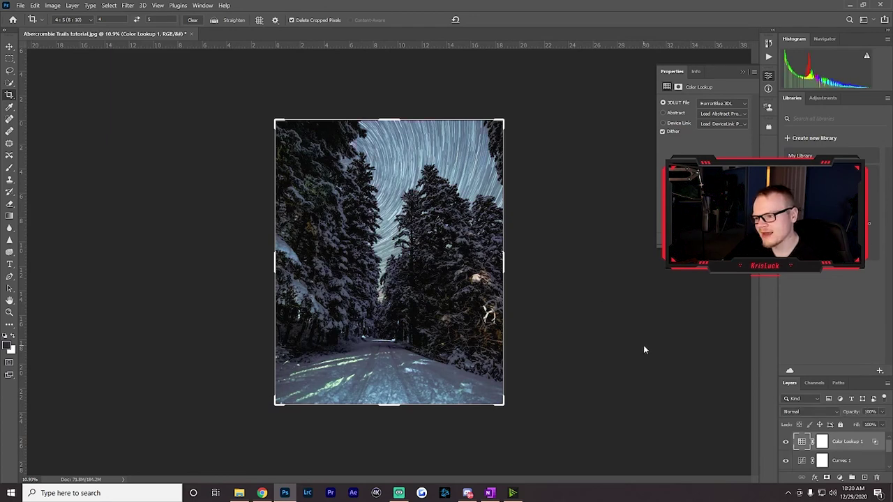
scroll(521, 255, "up", 1)
left_click(9, 47)
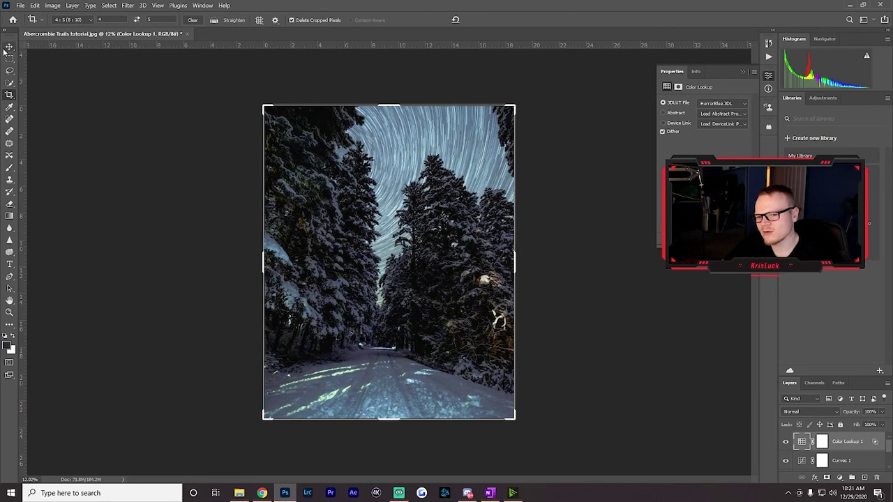
Add a Hue/Saturation layer shifting the blues' hue to +12 for a cooler sky and snow
left_click(840, 477)
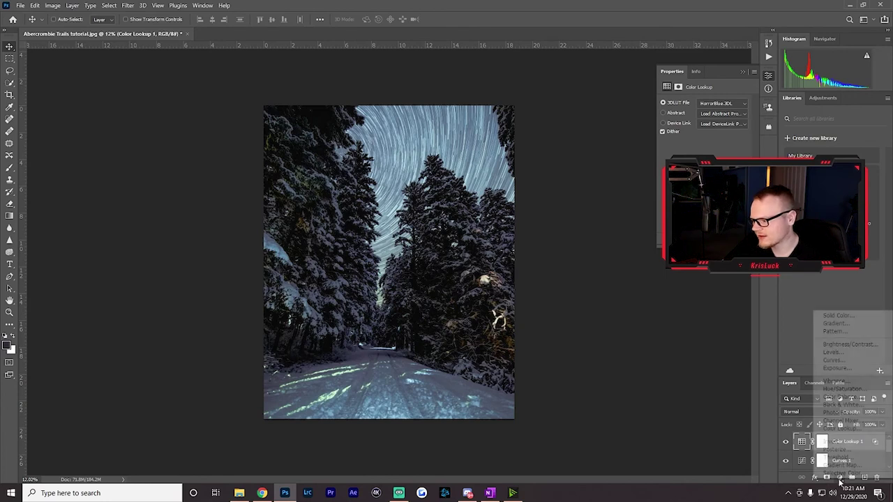
left_click(869, 389)
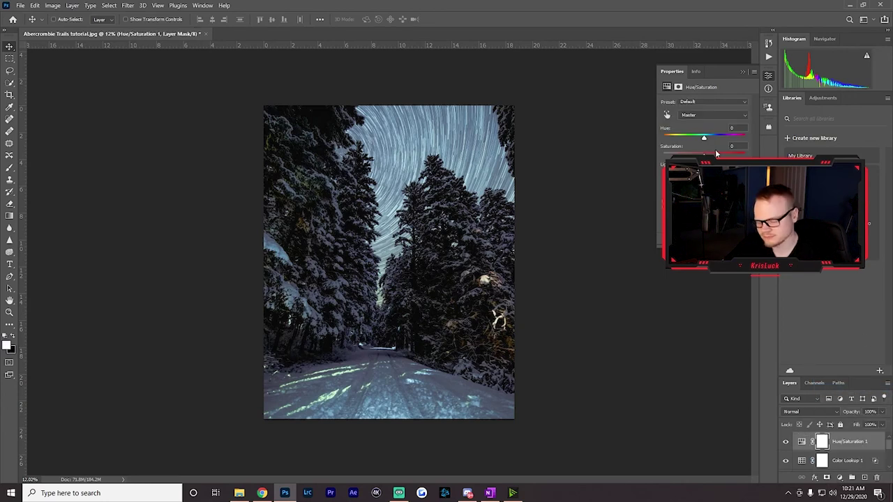
left_click(672, 116)
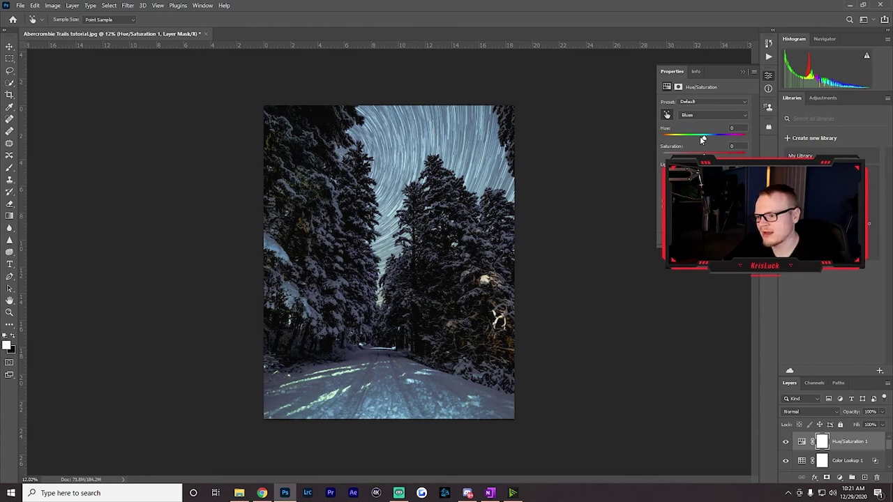
left_click_drag(701, 139, 711, 142)
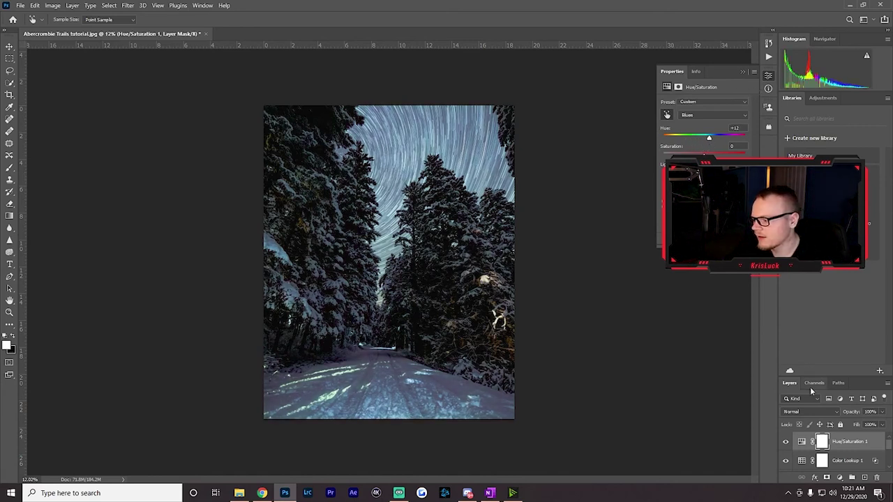
left_click(743, 71)
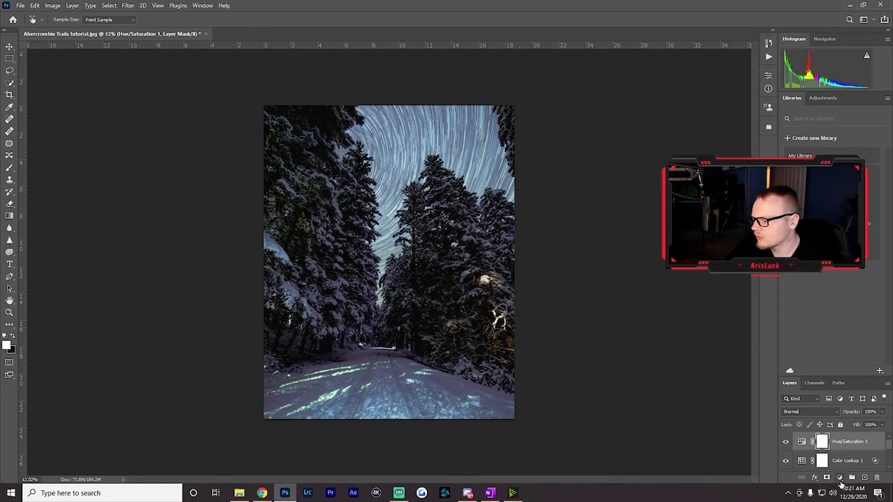
scroll(809, 454, "down", 2)
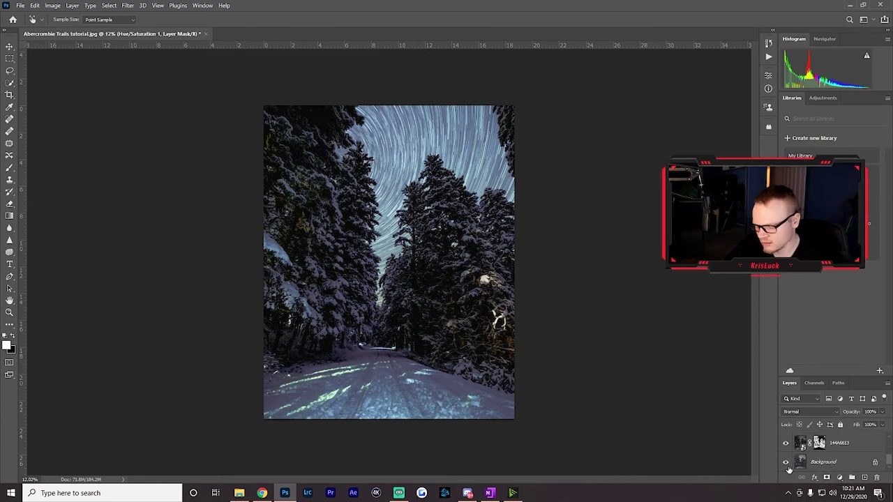
left_click(785, 463)
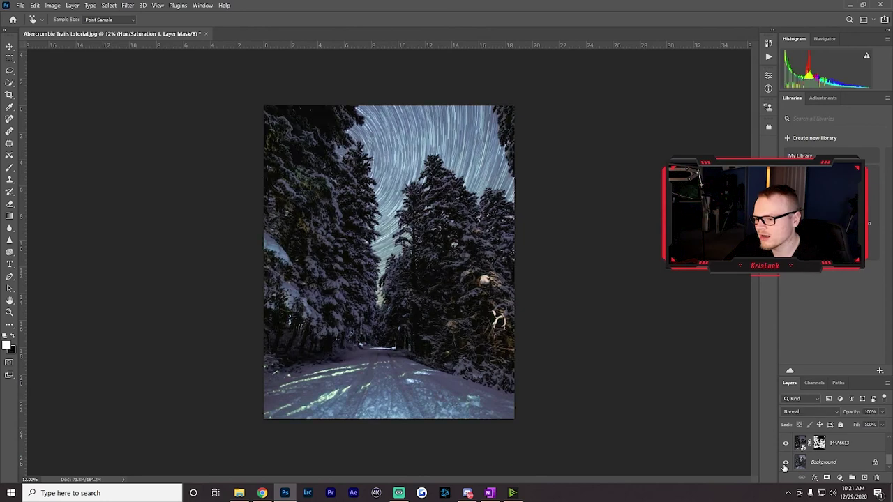
left_click(785, 464)
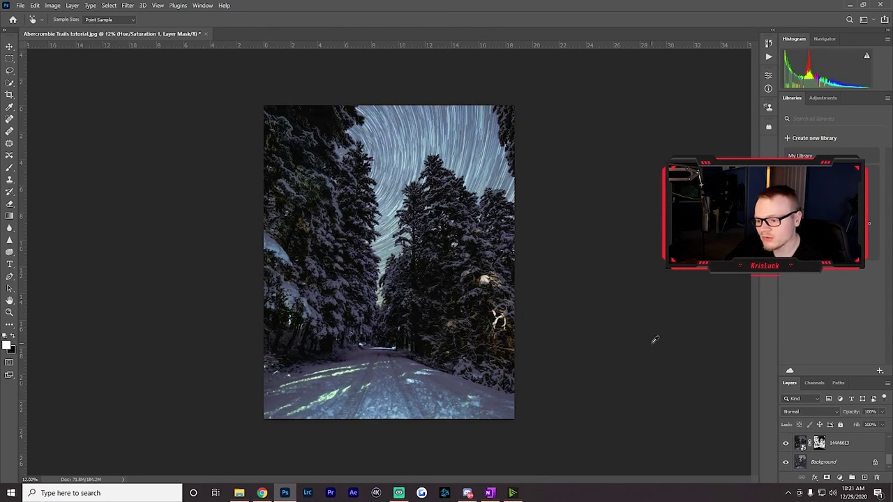
scroll(655, 340, "up", 1)
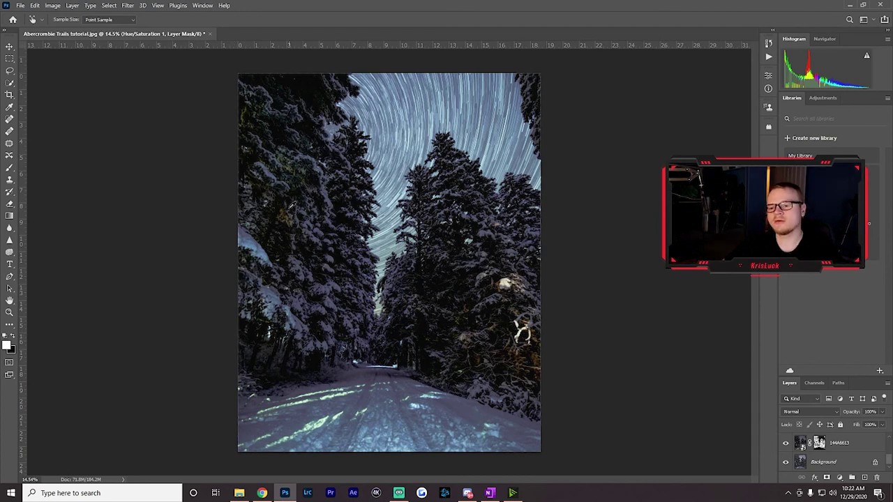
Save as a quality-12 JPEG replacing Abercrombie Trails tutorial.jpg in the Lightroom 2020 folder
key("ctrl+s")
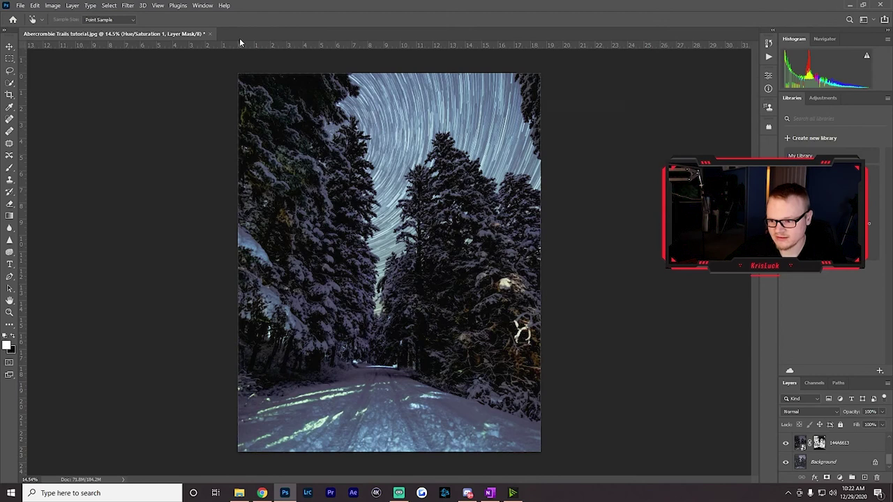
left_click(503, 327)
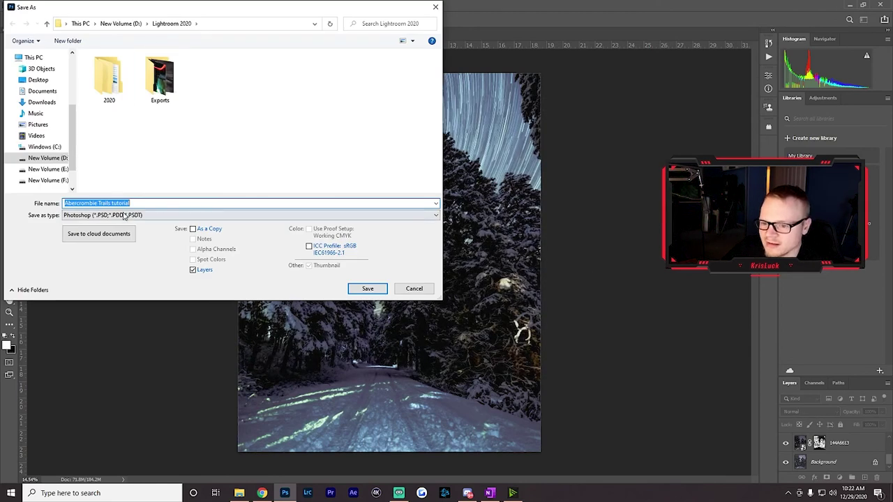
left_click(126, 215)
left_click(129, 292)
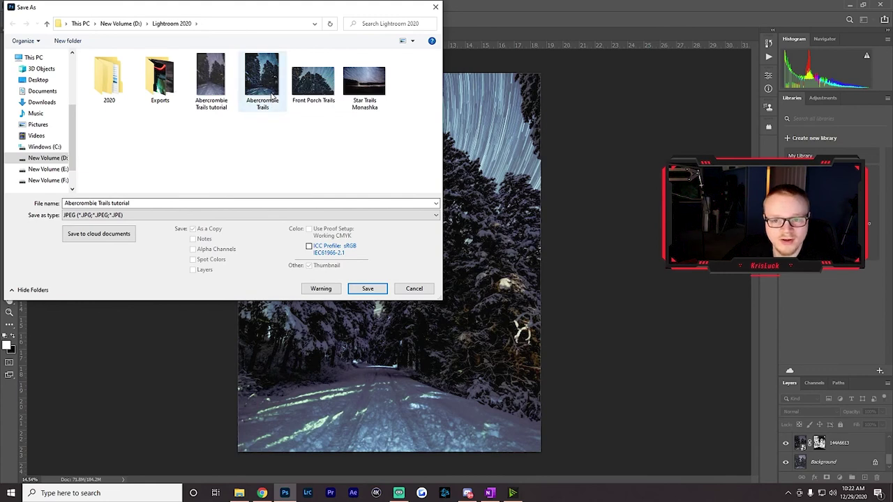
left_click(210, 78)
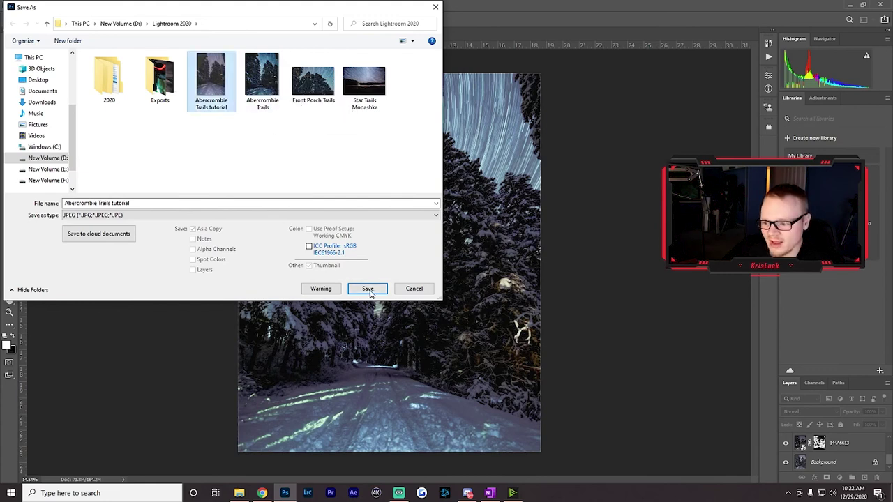
left_click(370, 292)
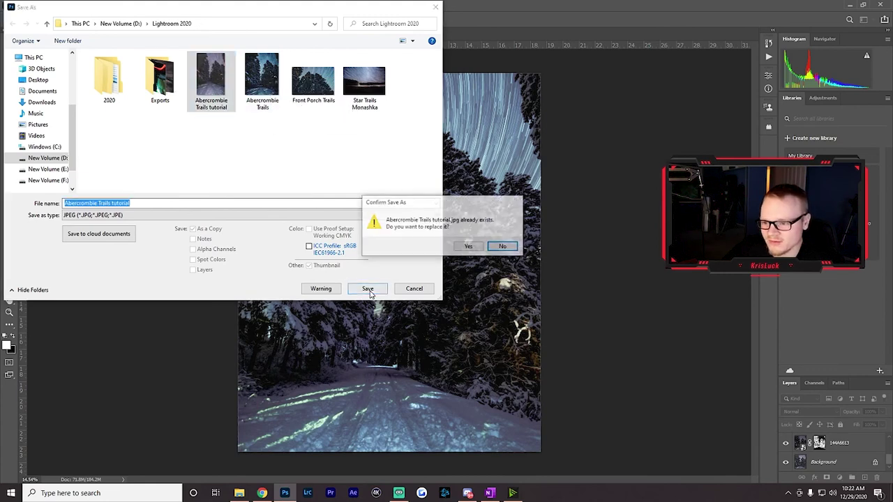
left_click(471, 247)
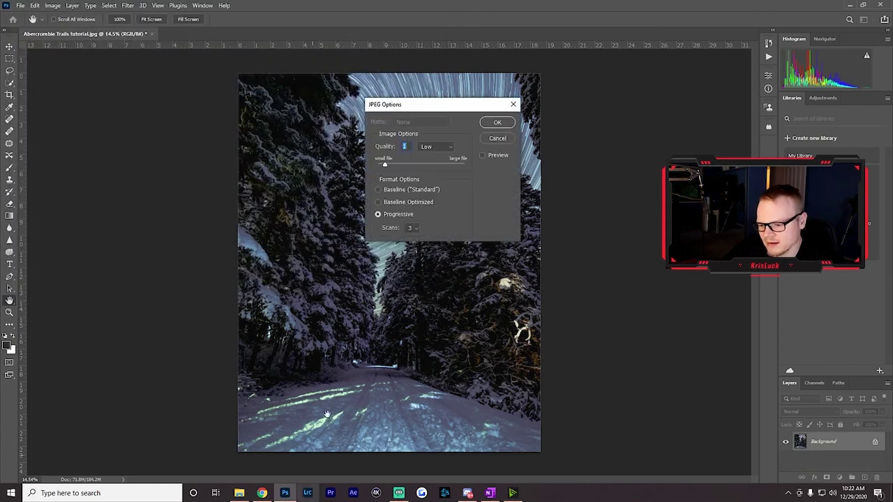
left_click_drag(385, 164, 519, 163)
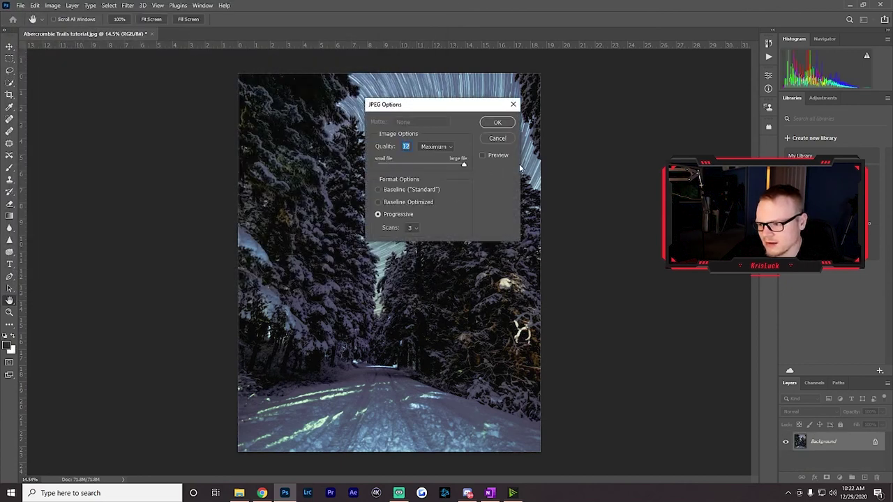
left_click(509, 123)
View the saved tutorial JPEG in Photos against Abercrombie Trails.jpg, then close the viewer
left_click(239, 494)
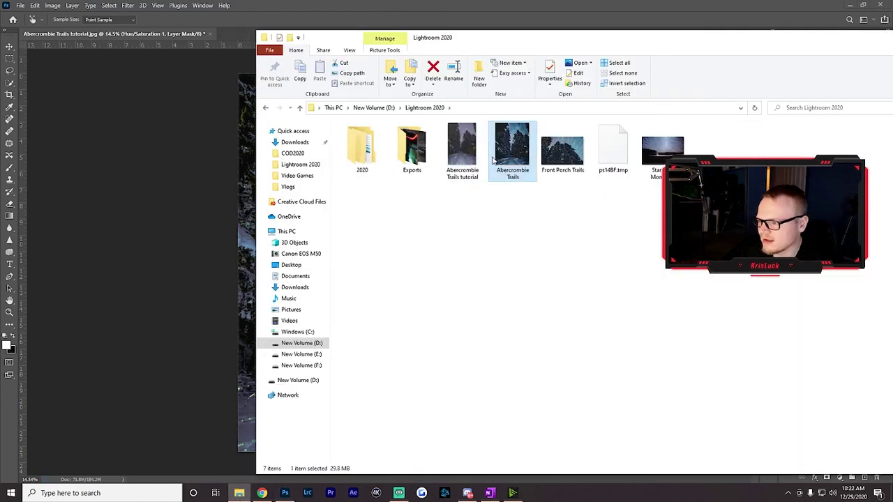
double_click(461, 150)
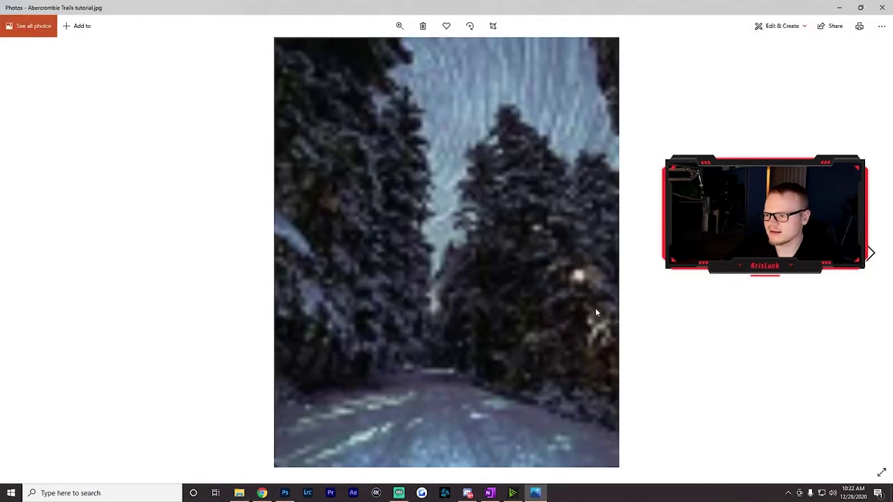
left_click(869, 256)
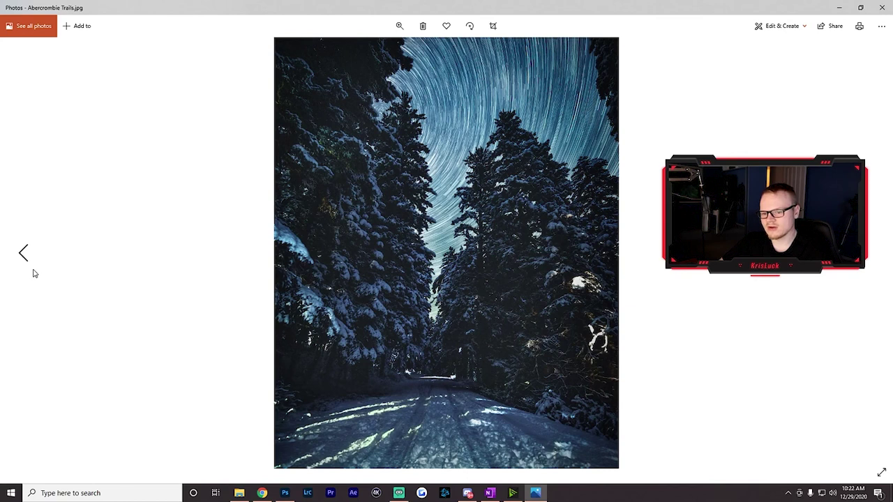
left_click(34, 265)
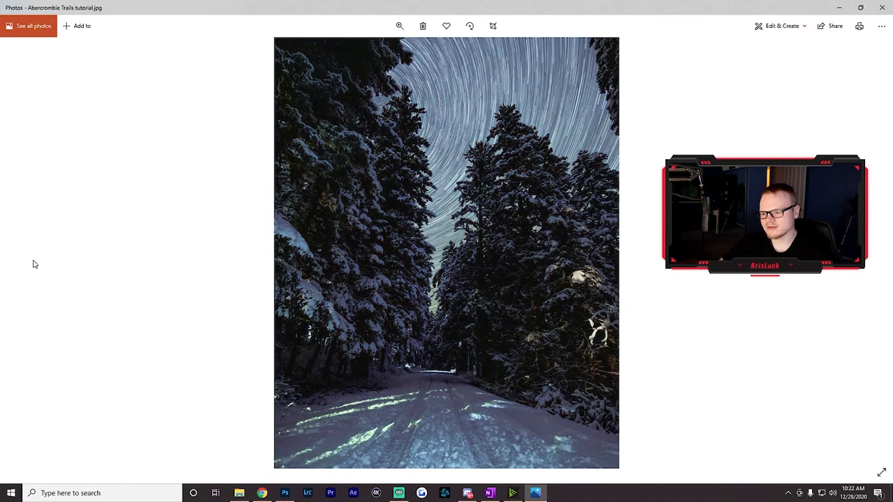
left_click(872, 255)
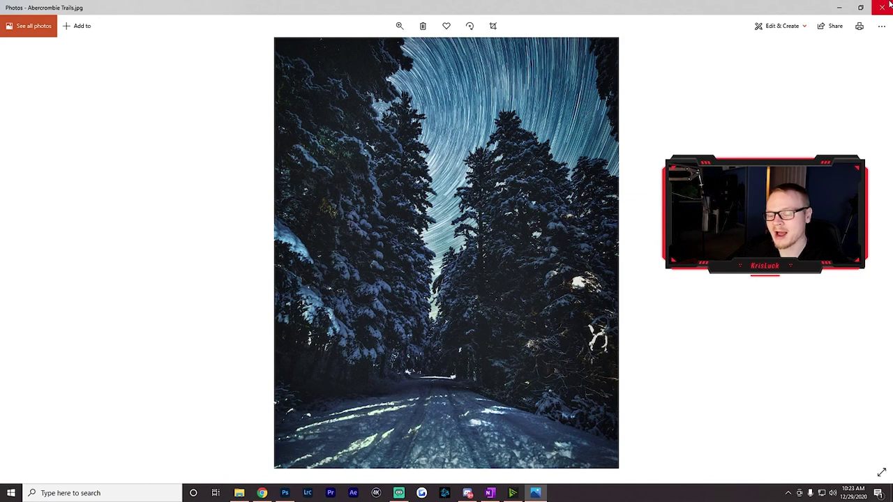
left_click(883, 7)
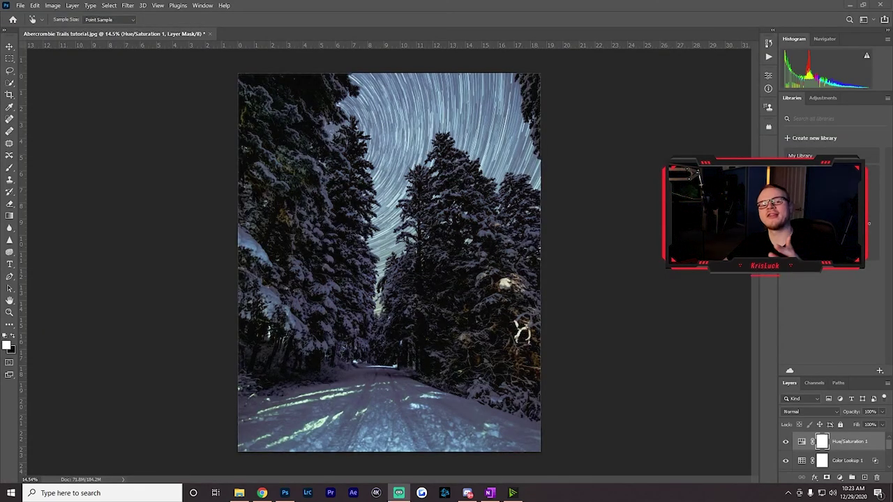